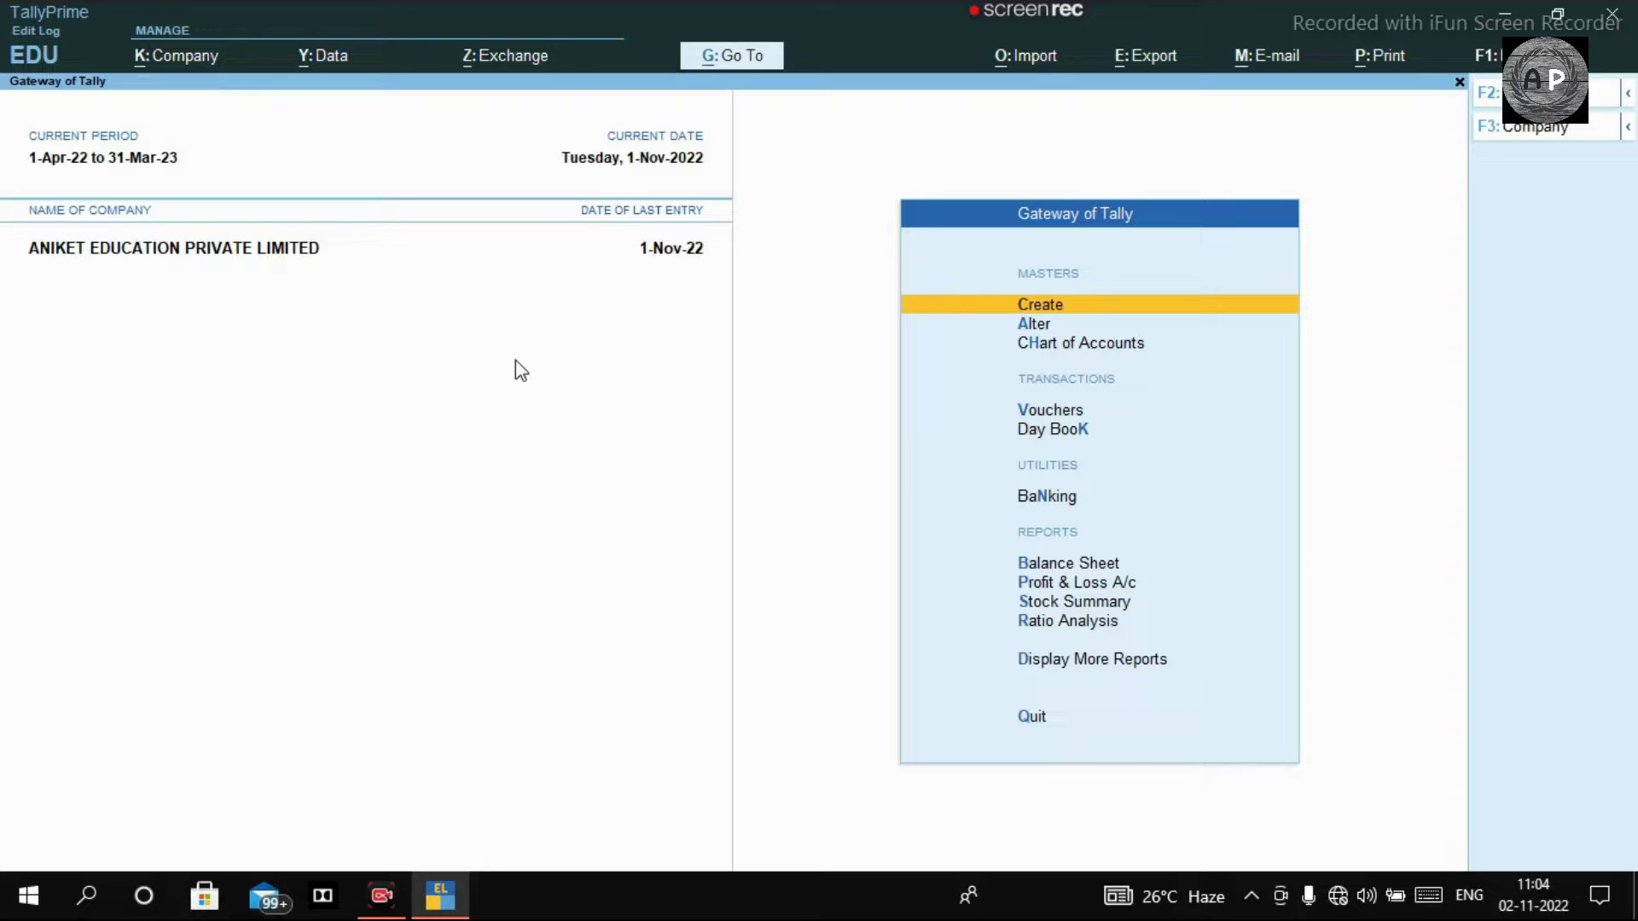
Step: Open the 1-Nov-22 purchase voucher of LINUM CERAMIC through its ledger in the account books
text(da)
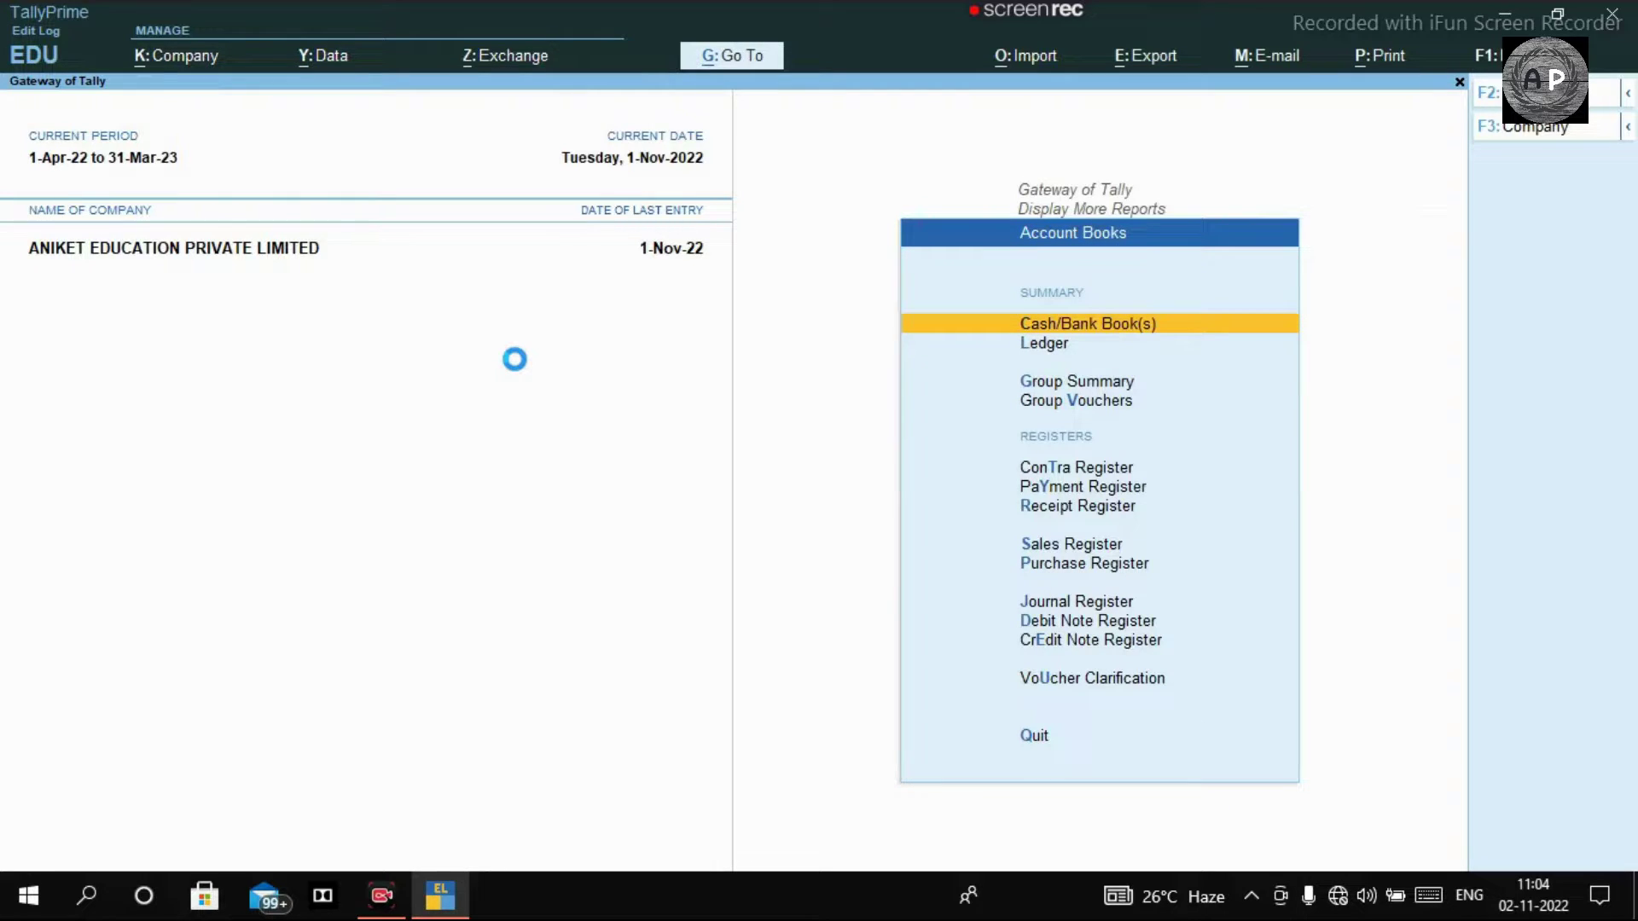
text(lLINUM)
key(Return)
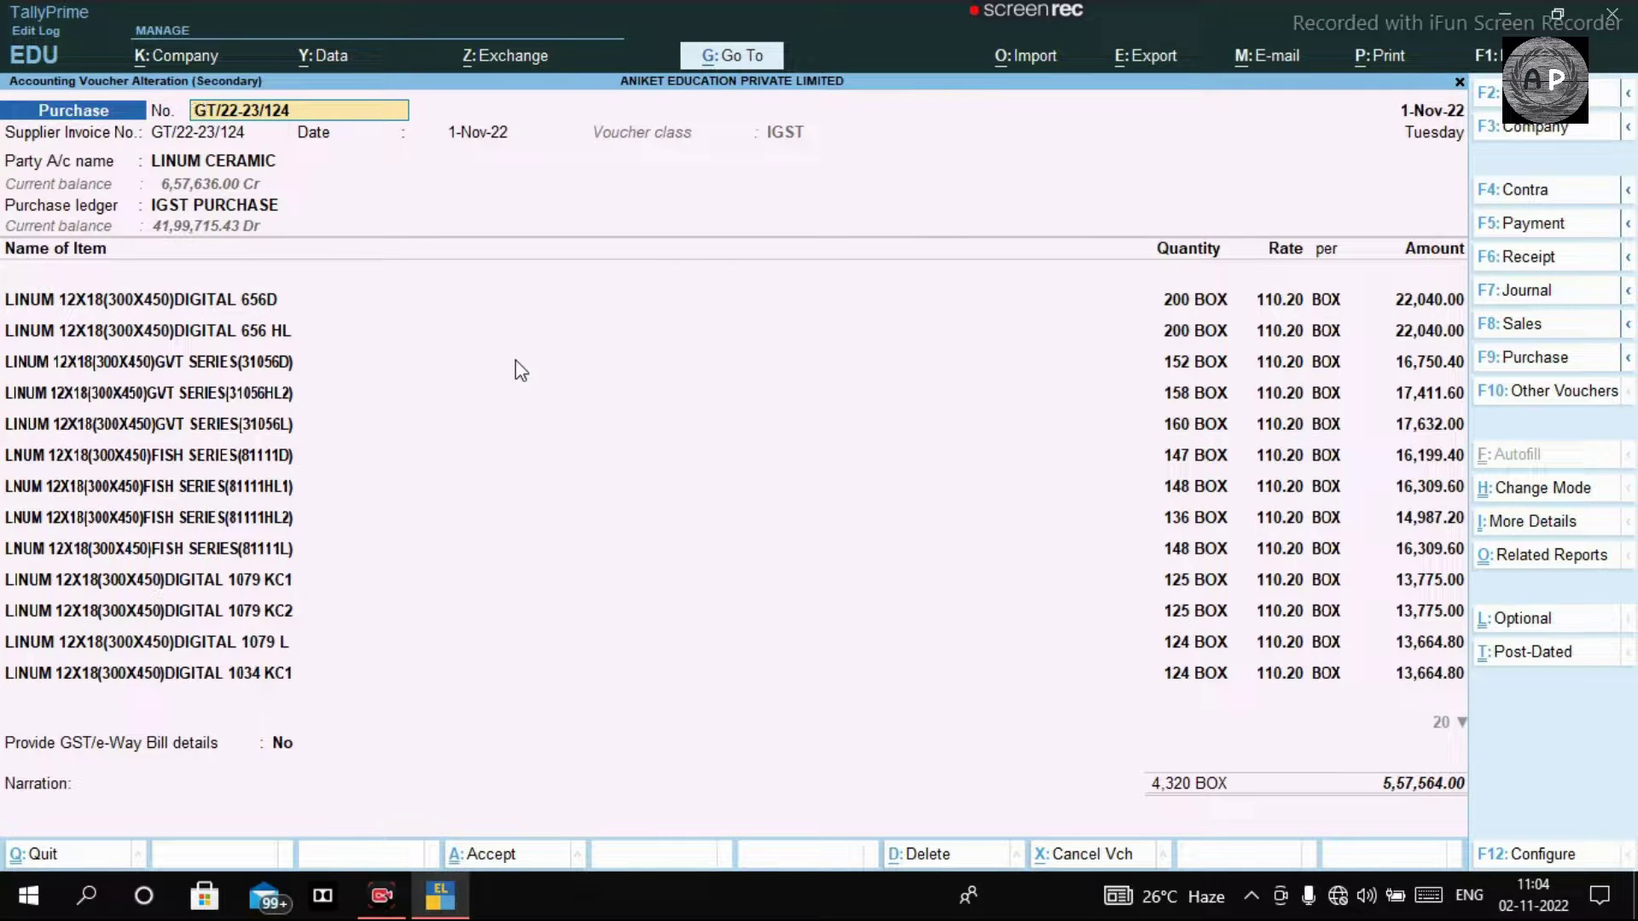
Step: Go through the purchase voucher's header, receipt details and list of stock items to see how many items it holds
key(Return)
key(Return)
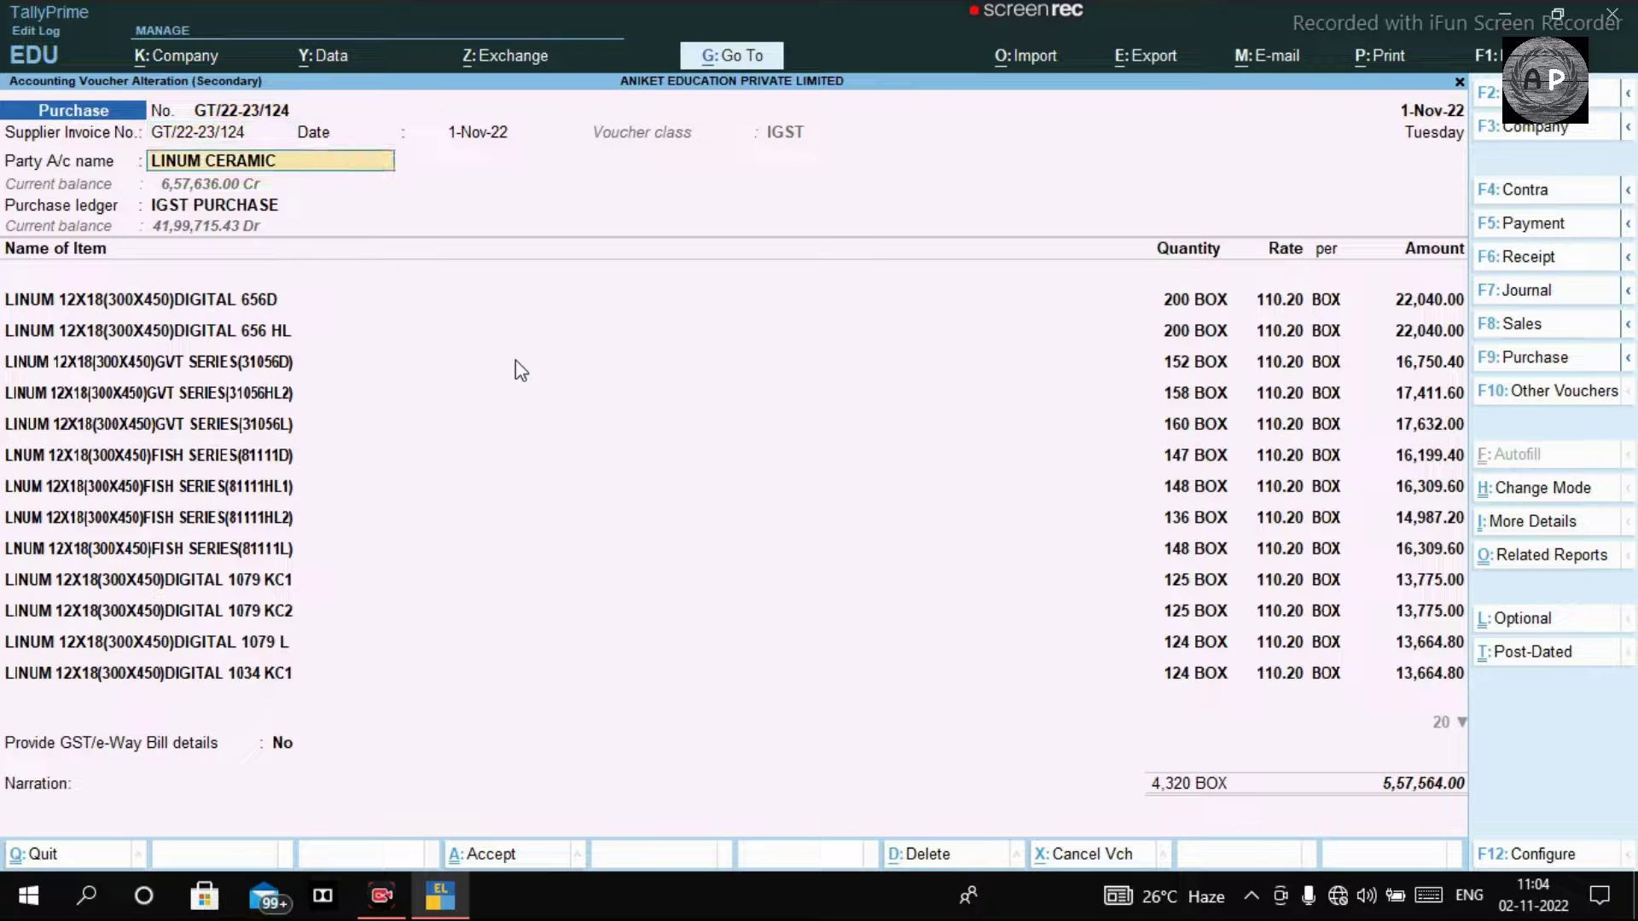
key(Return)
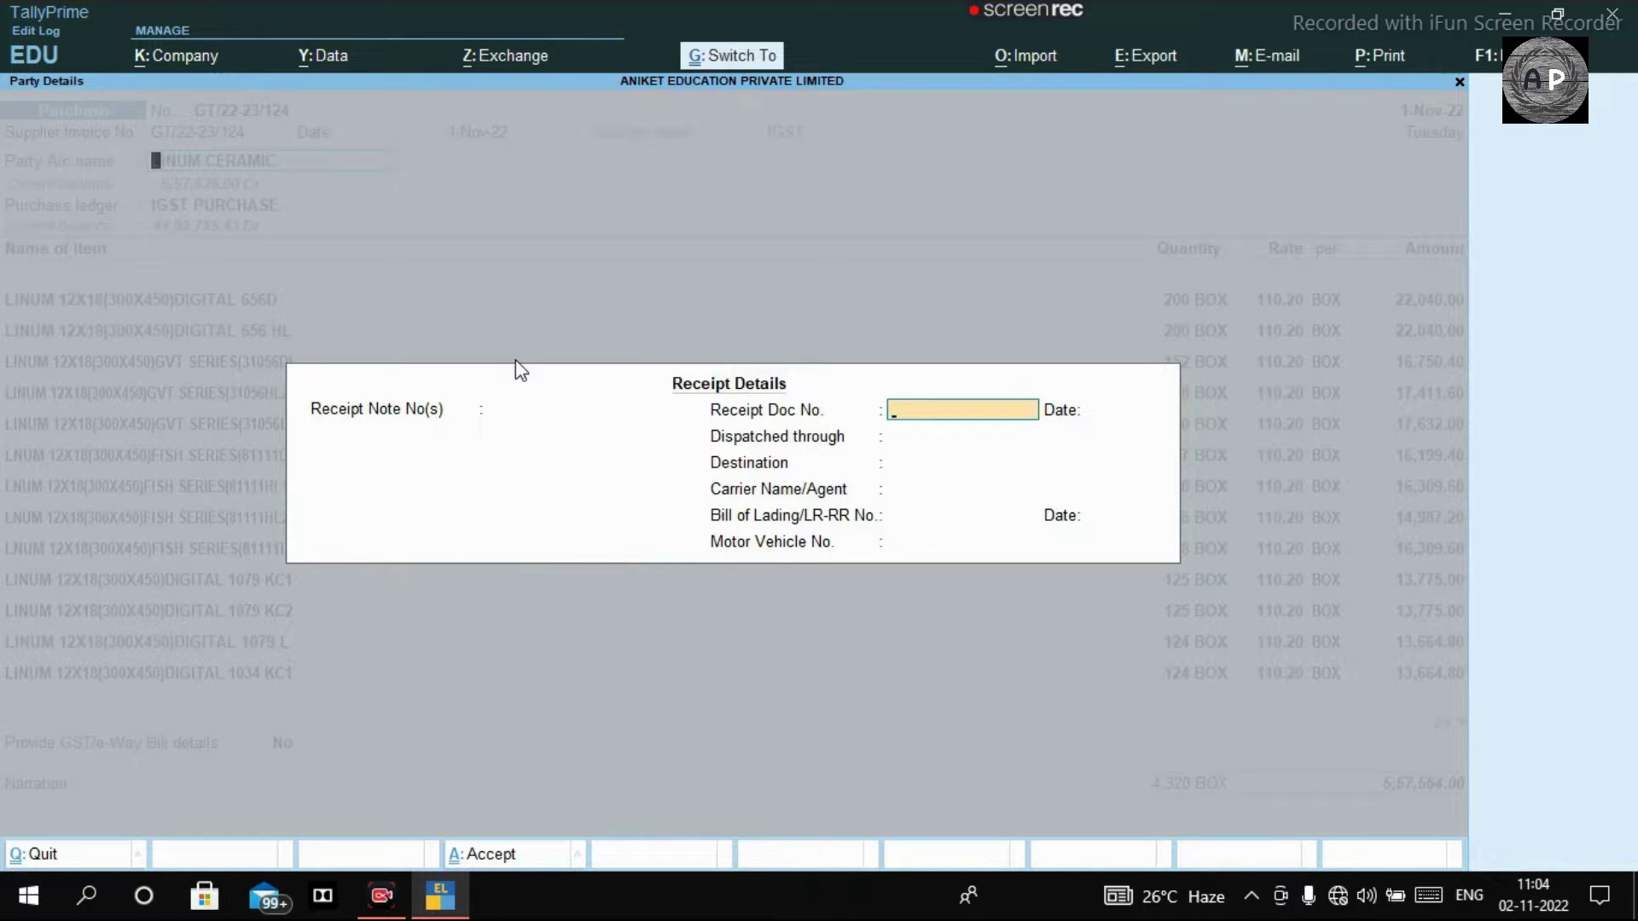
key(ctrl+a)
key(Return)
key(Return)
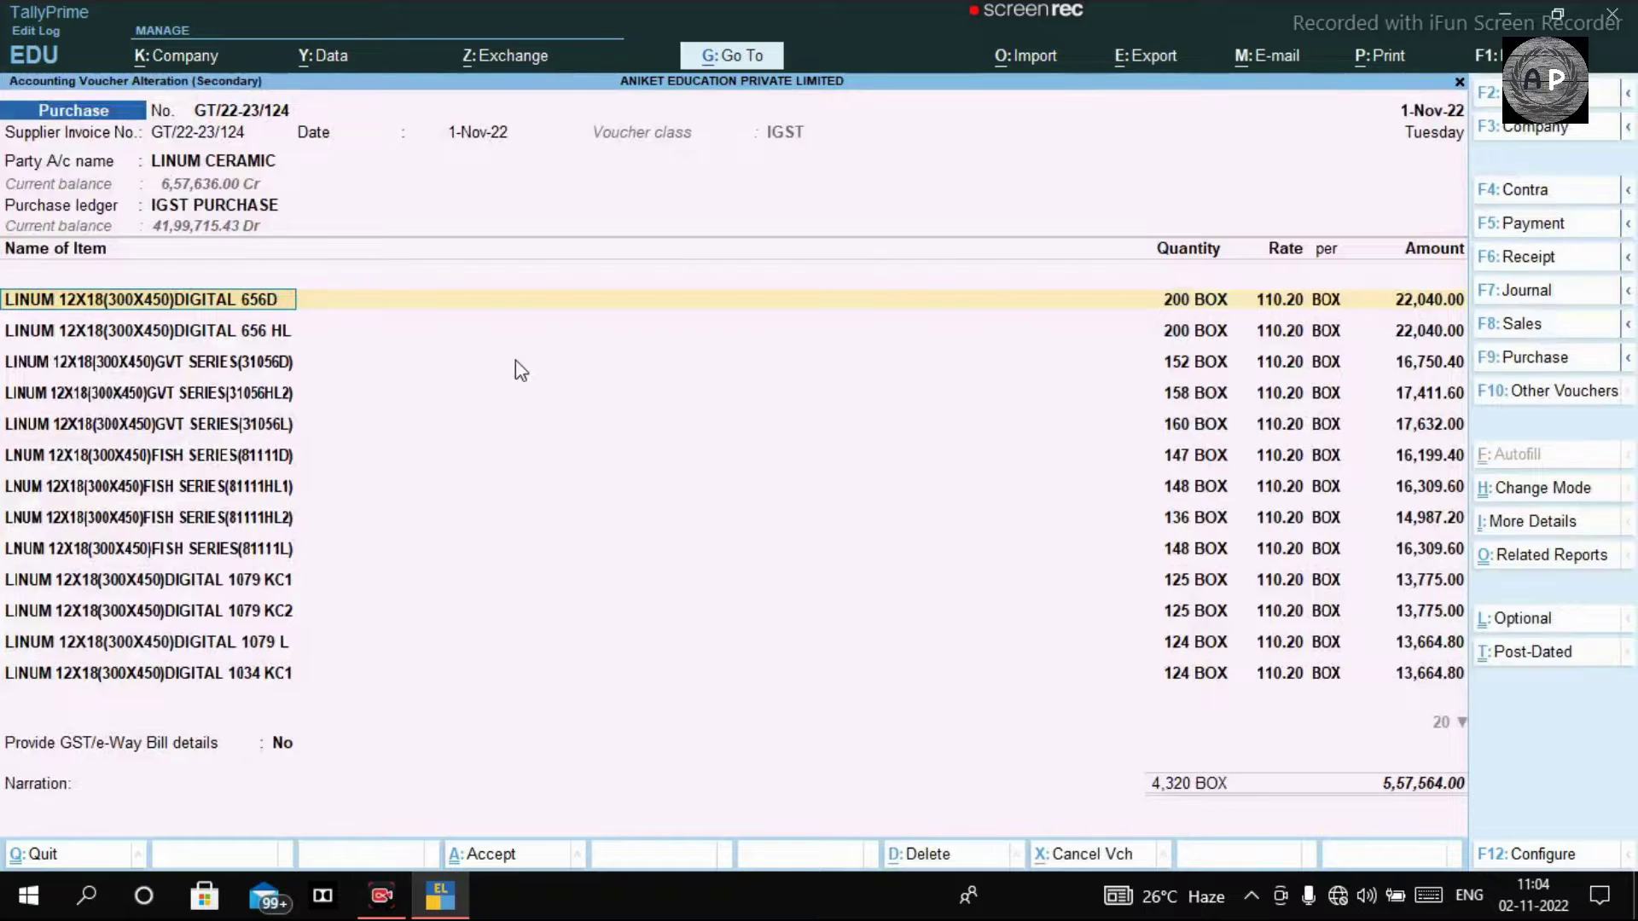
key(Down)
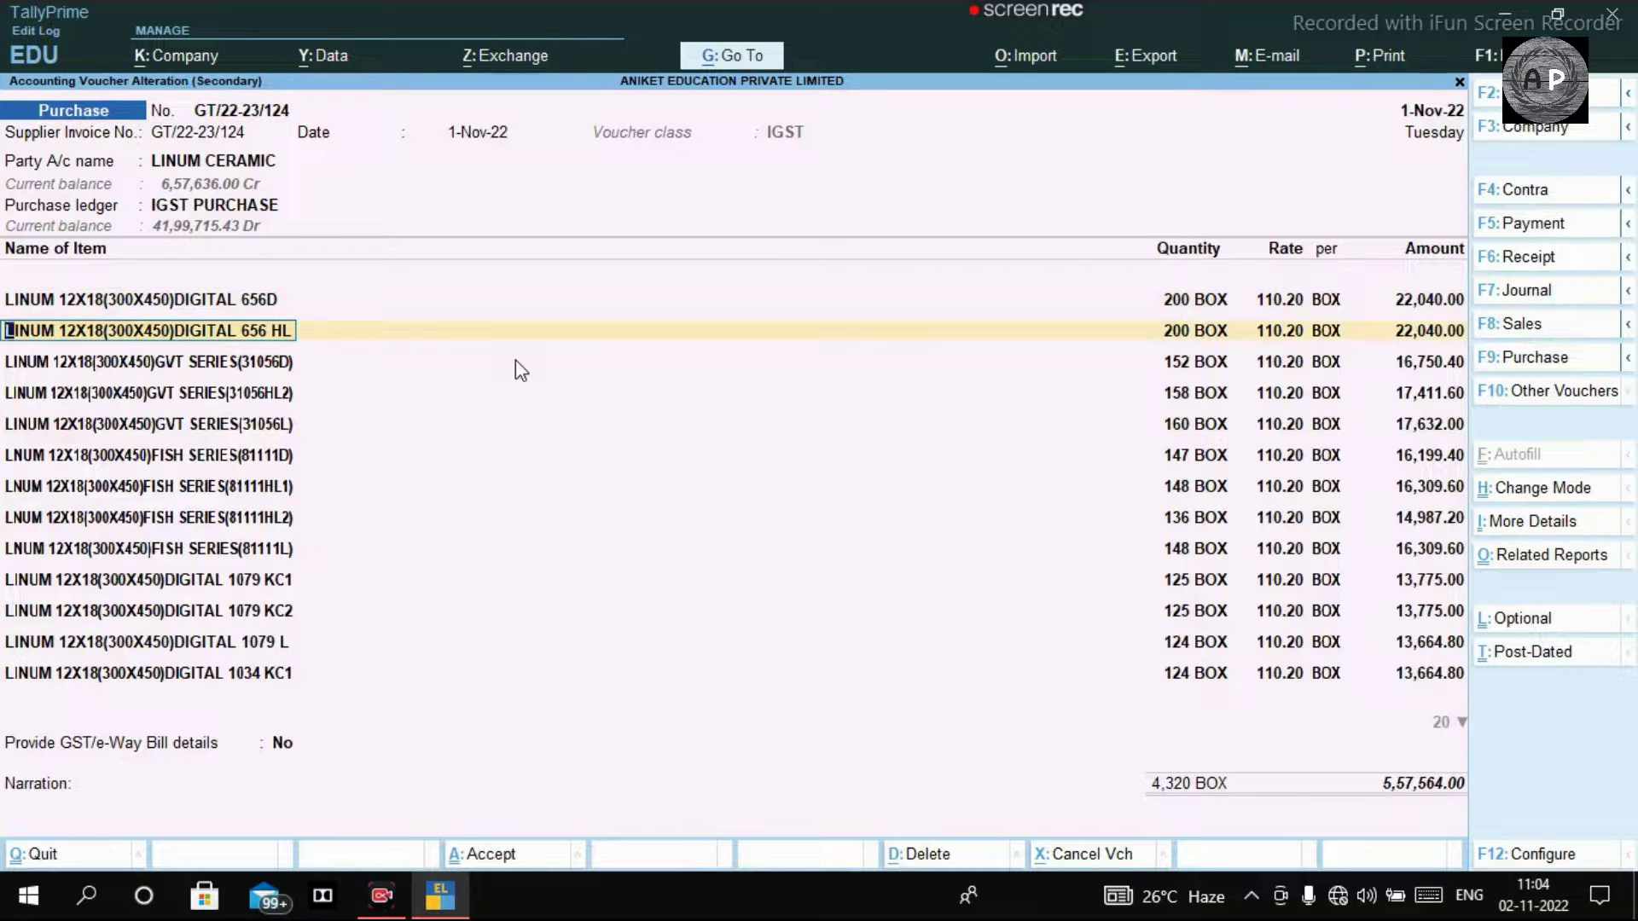
key(Down)
key(Down)
key(Down)
key(Down)
key(Down)
key(Down)
key(Down)
key(Down)
key(Down)
key(Down)
key(Down)
key(Down)
key(Down)
key(Down)
key(Down)
key(Down)
key(Down)
key(Down)
key(Down)
key(Down)
key(Down)
key(Down)
key(Down)
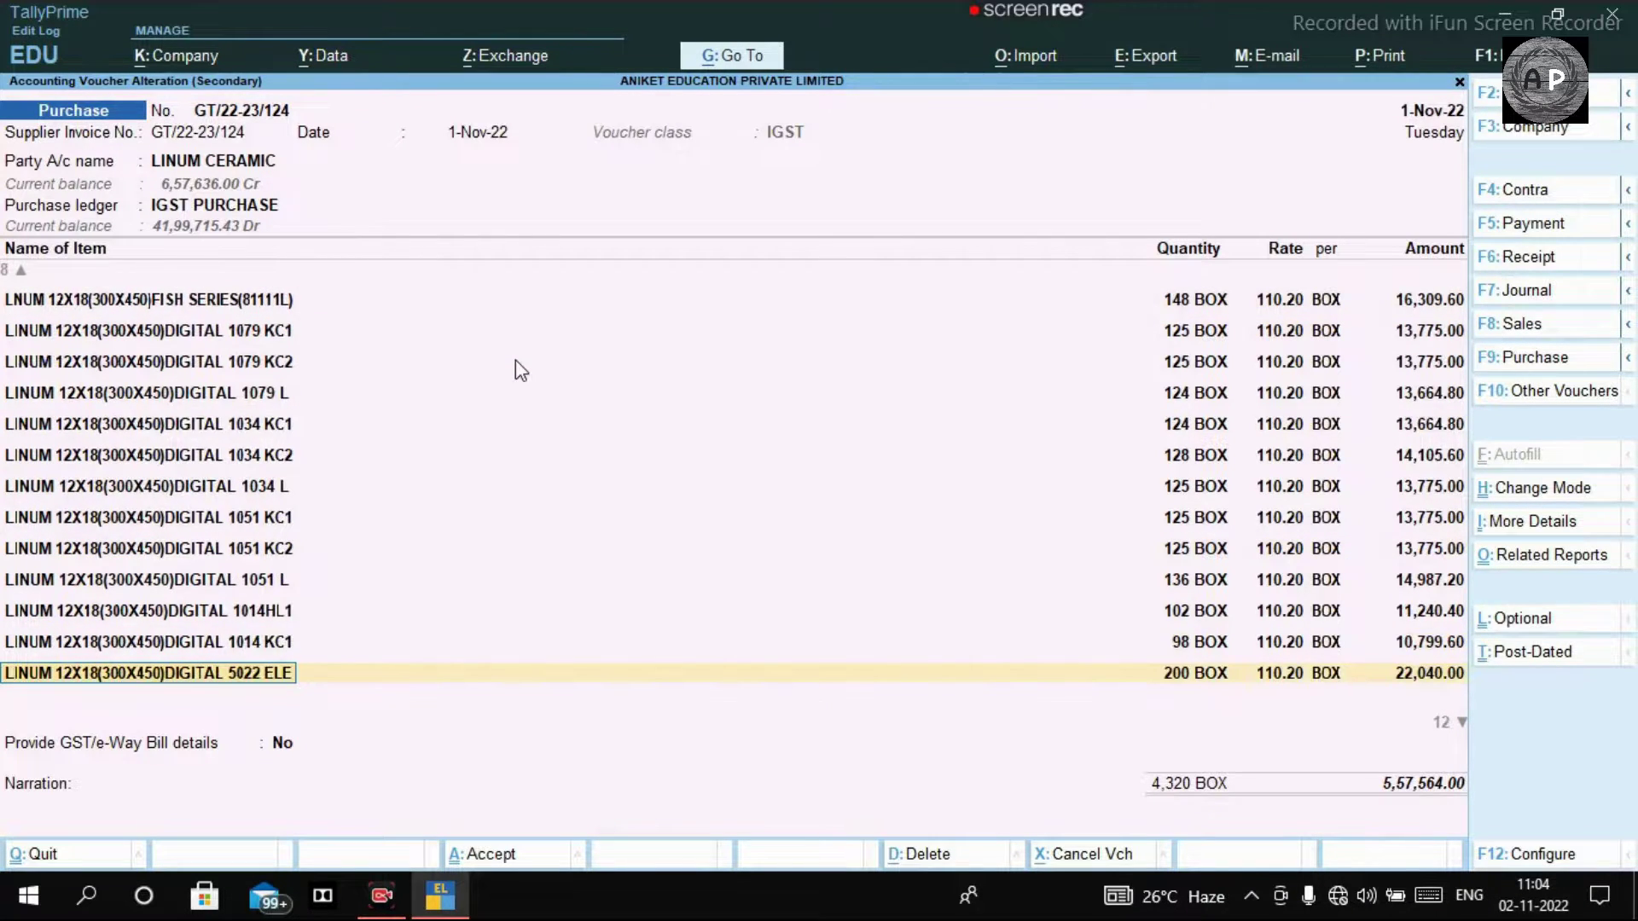
key(Down)
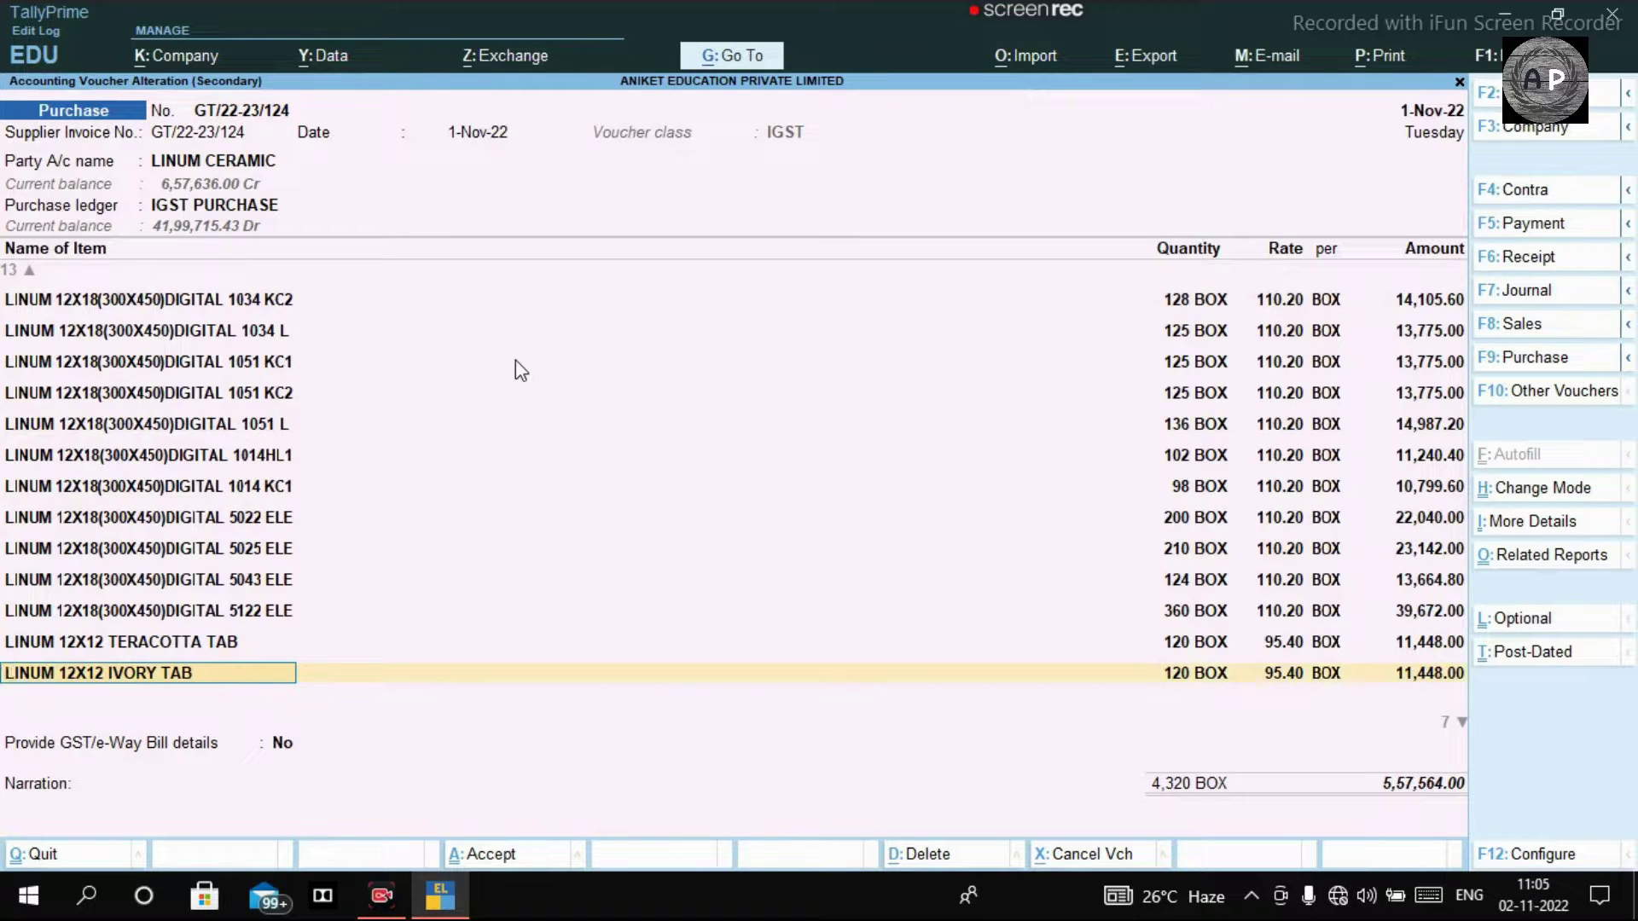
Step: Start printing the purchase voucher and open its print preview
key(ctrl)
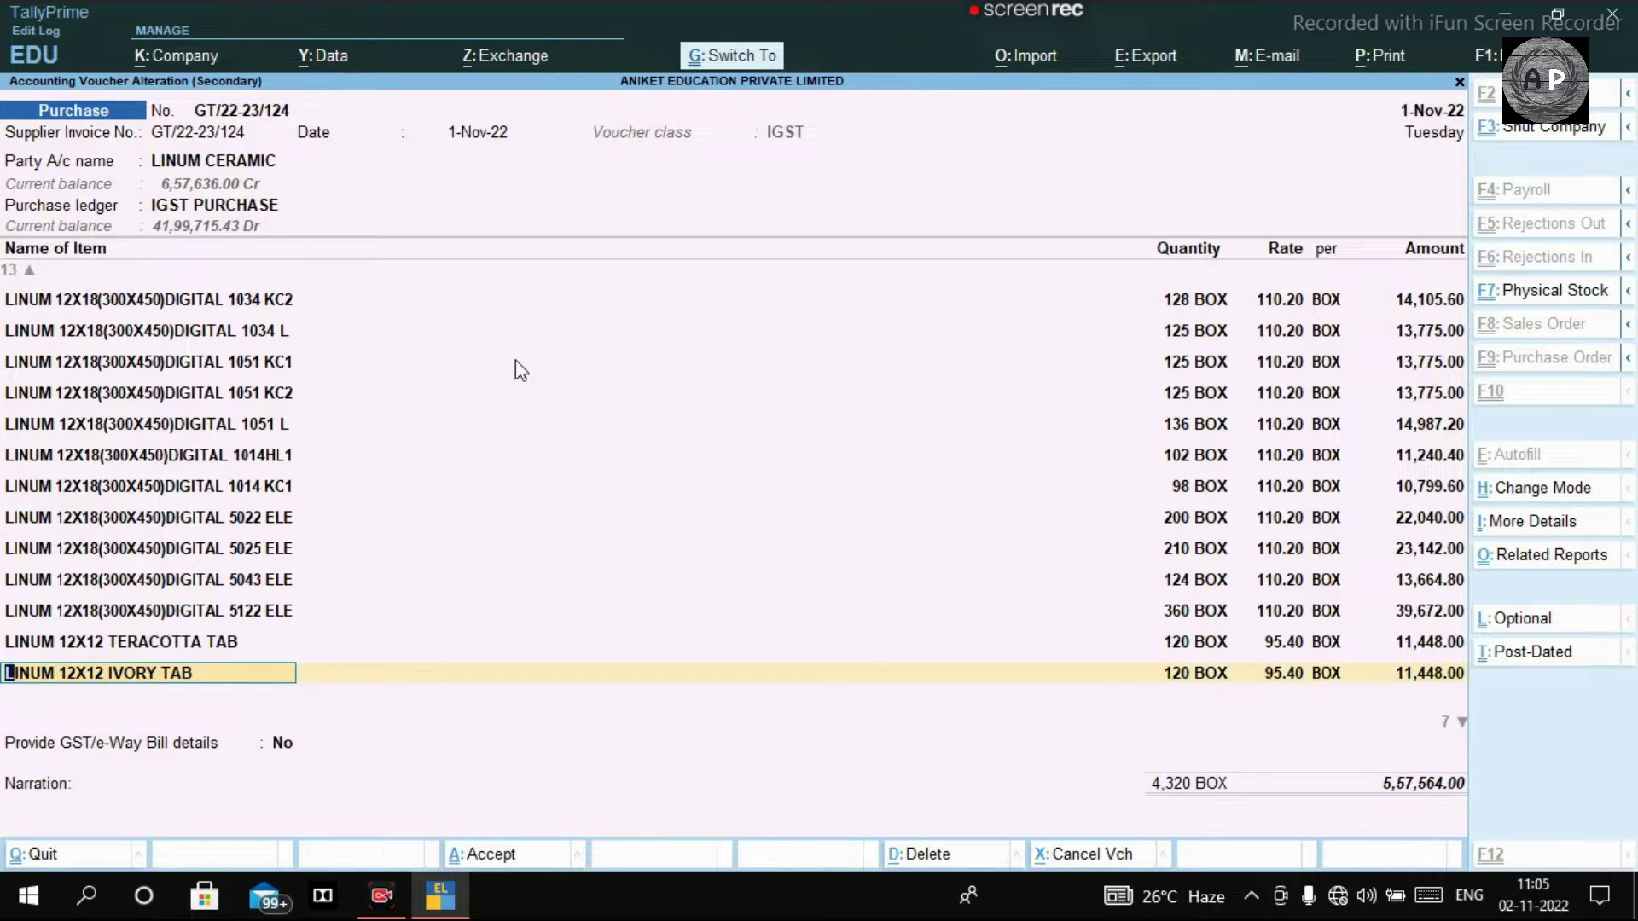
key(ctrl+p)
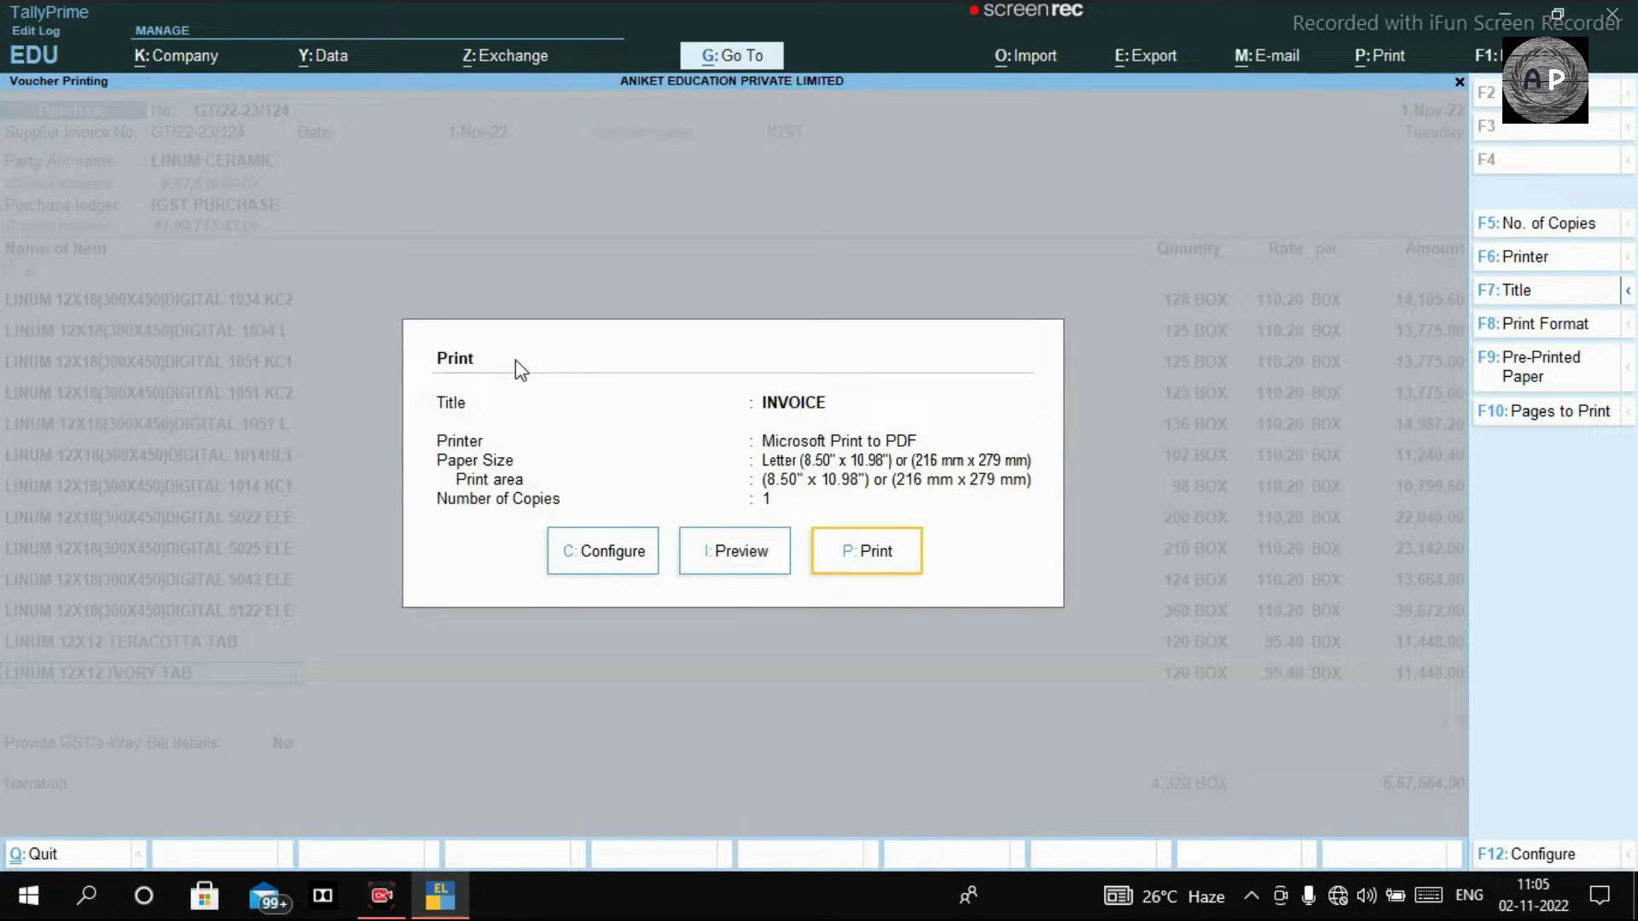
click(725, 548)
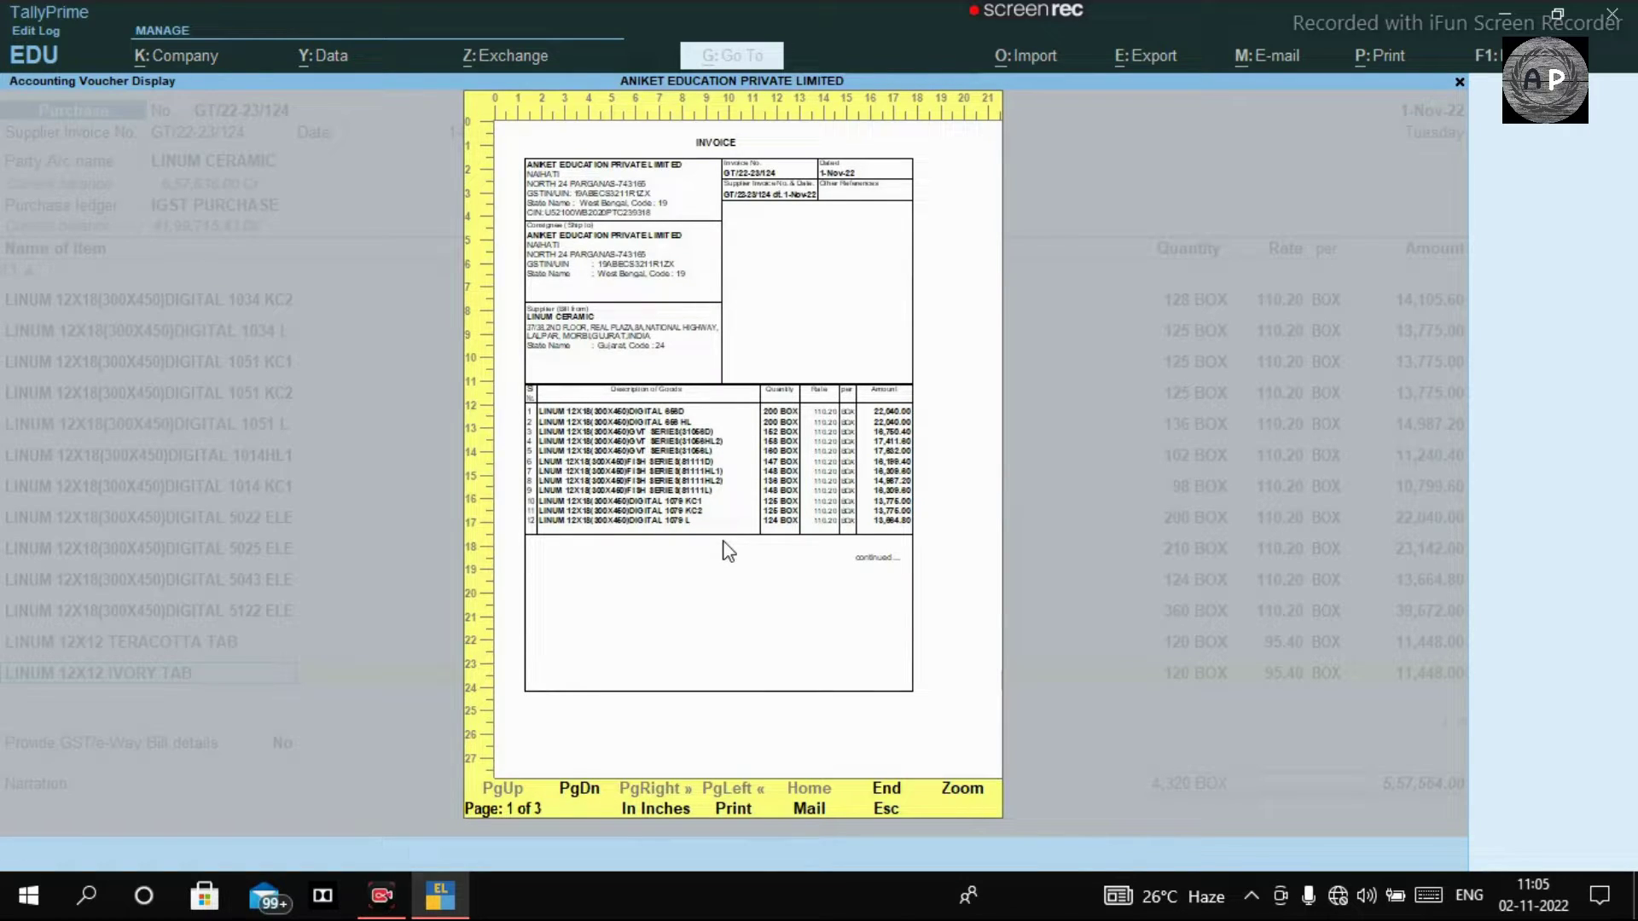
Step: Examine the first two preview pages of the invoice enlarged, checking the item tables and the empty space beneath them
key(Page_Down)
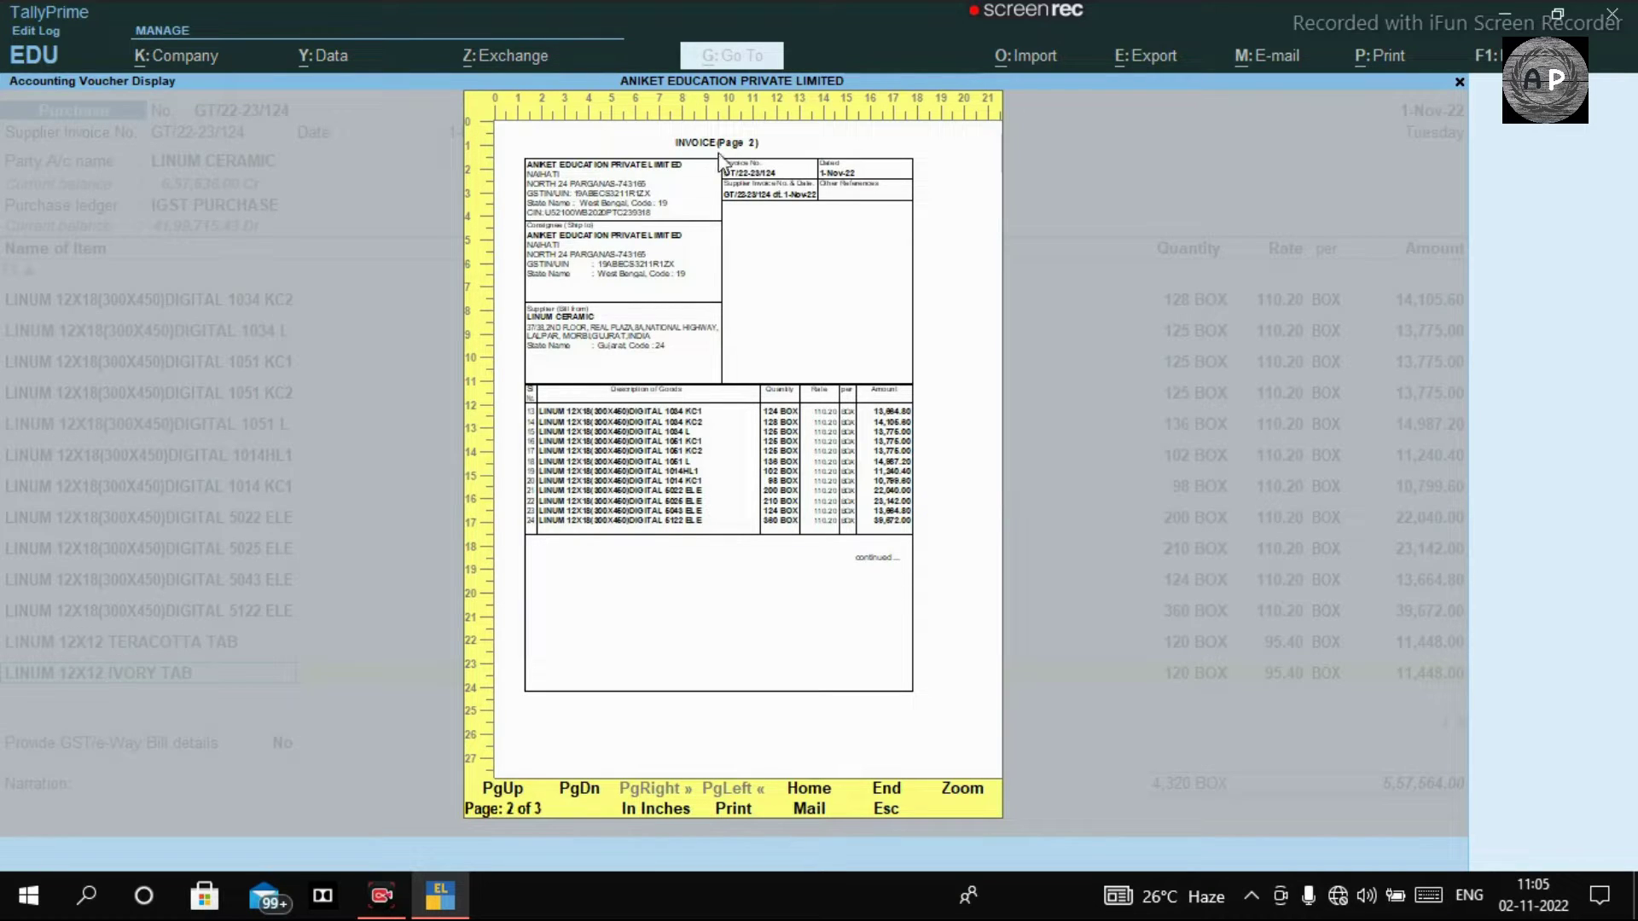
click(967, 806)
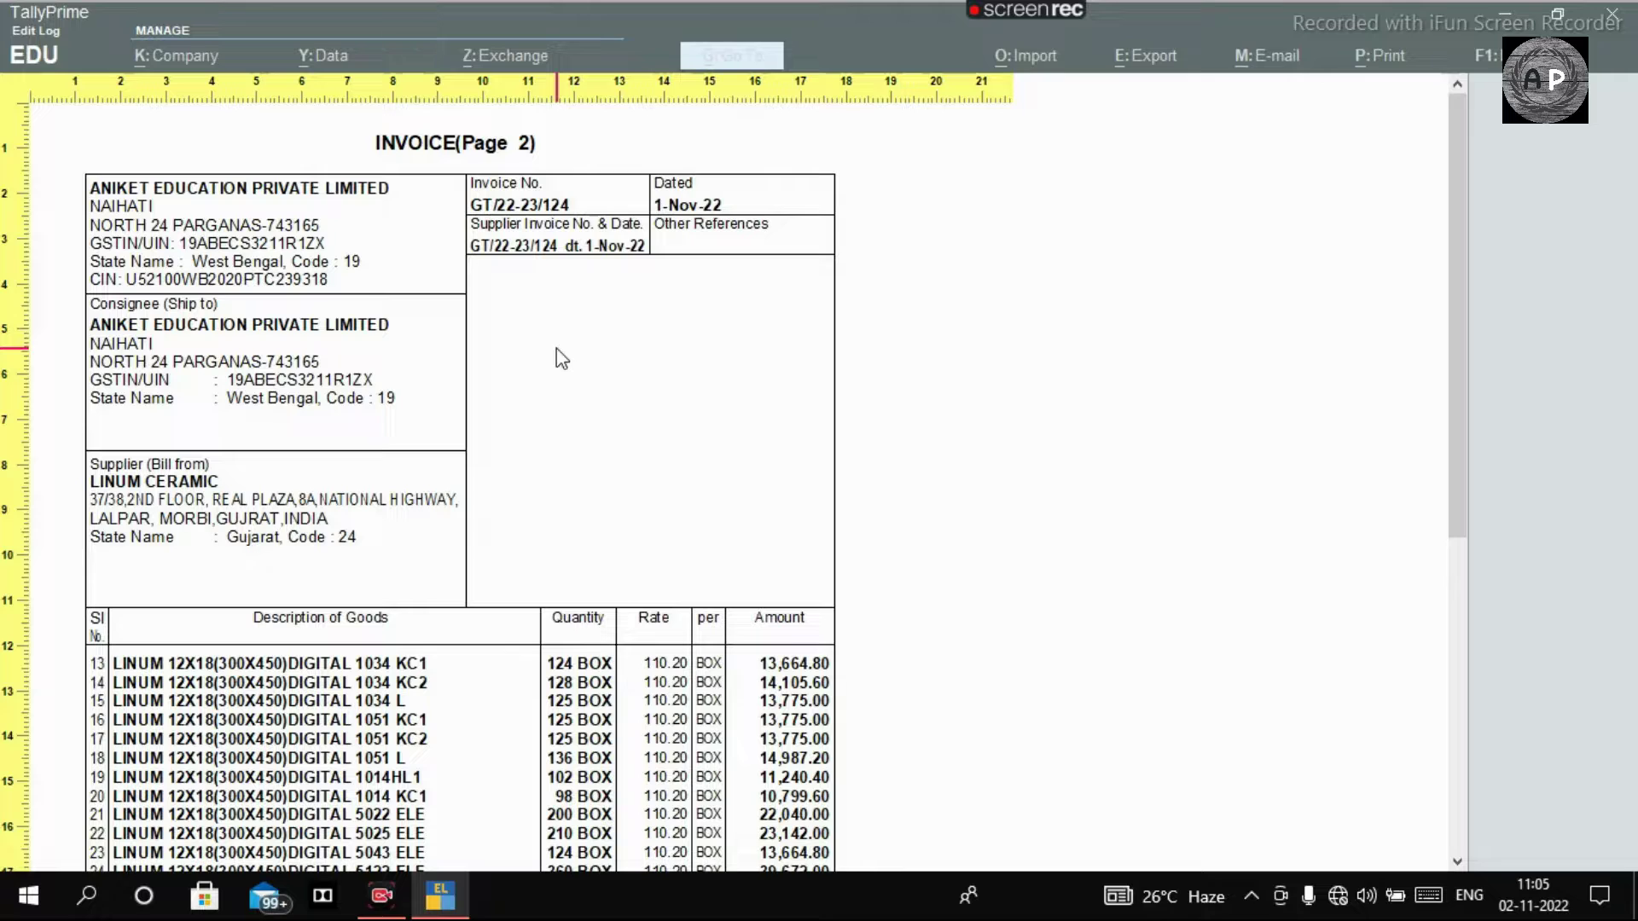
scroll(556, 350, down, 4)
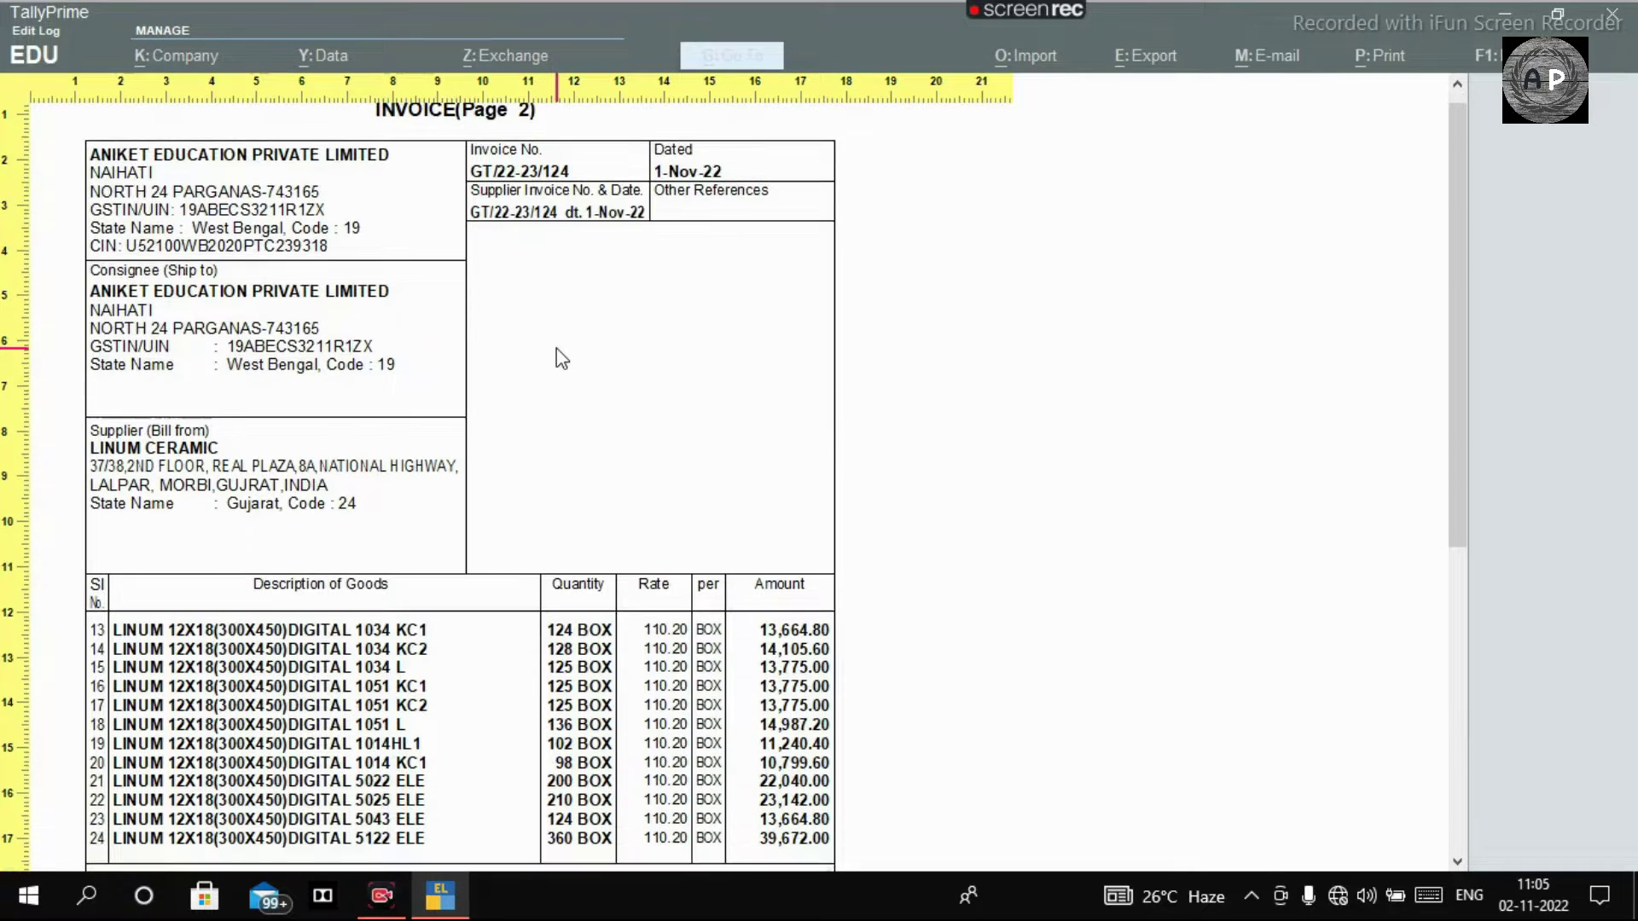
scroll(556, 348, down, 3)
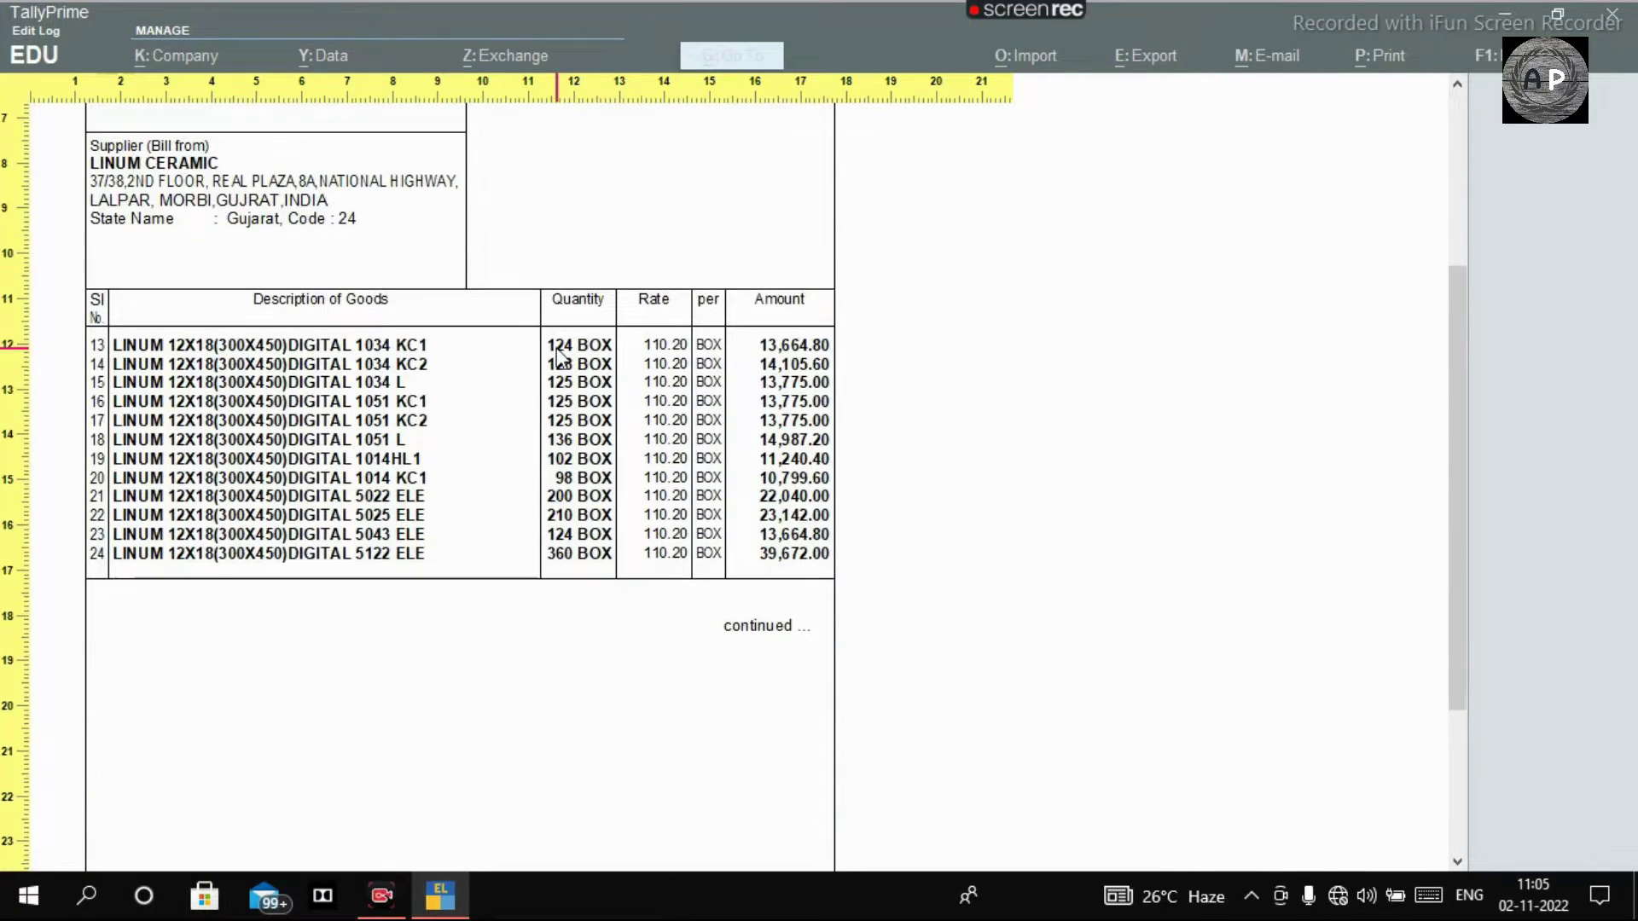
key(Page_Up)
scroll(556, 349, up, 5)
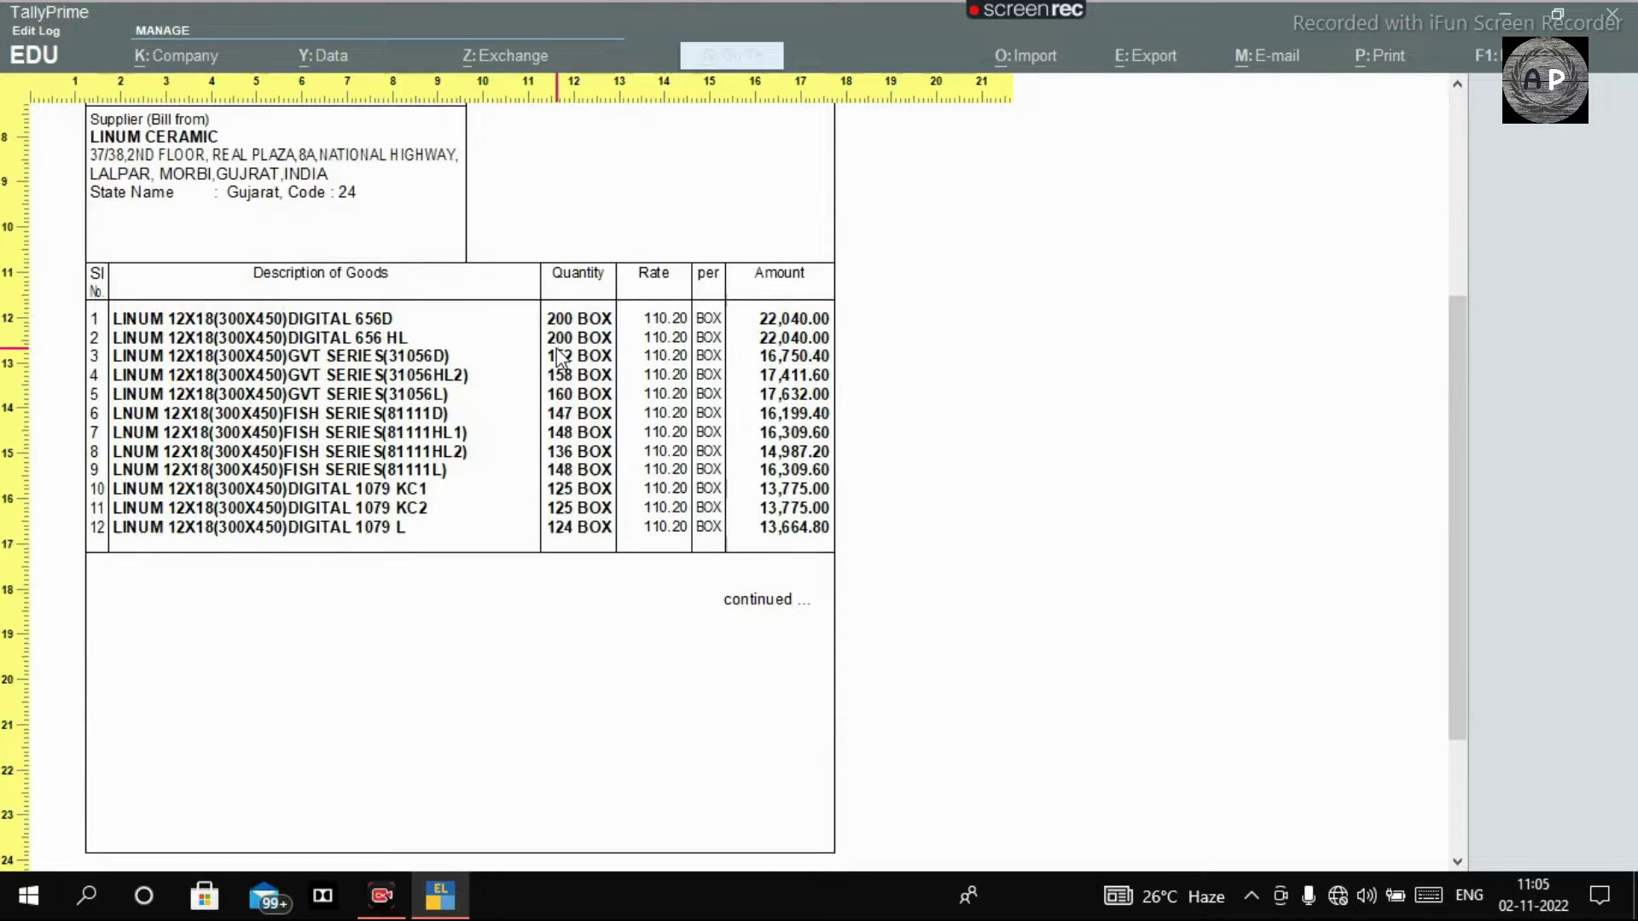
scroll(556, 350, up, 1)
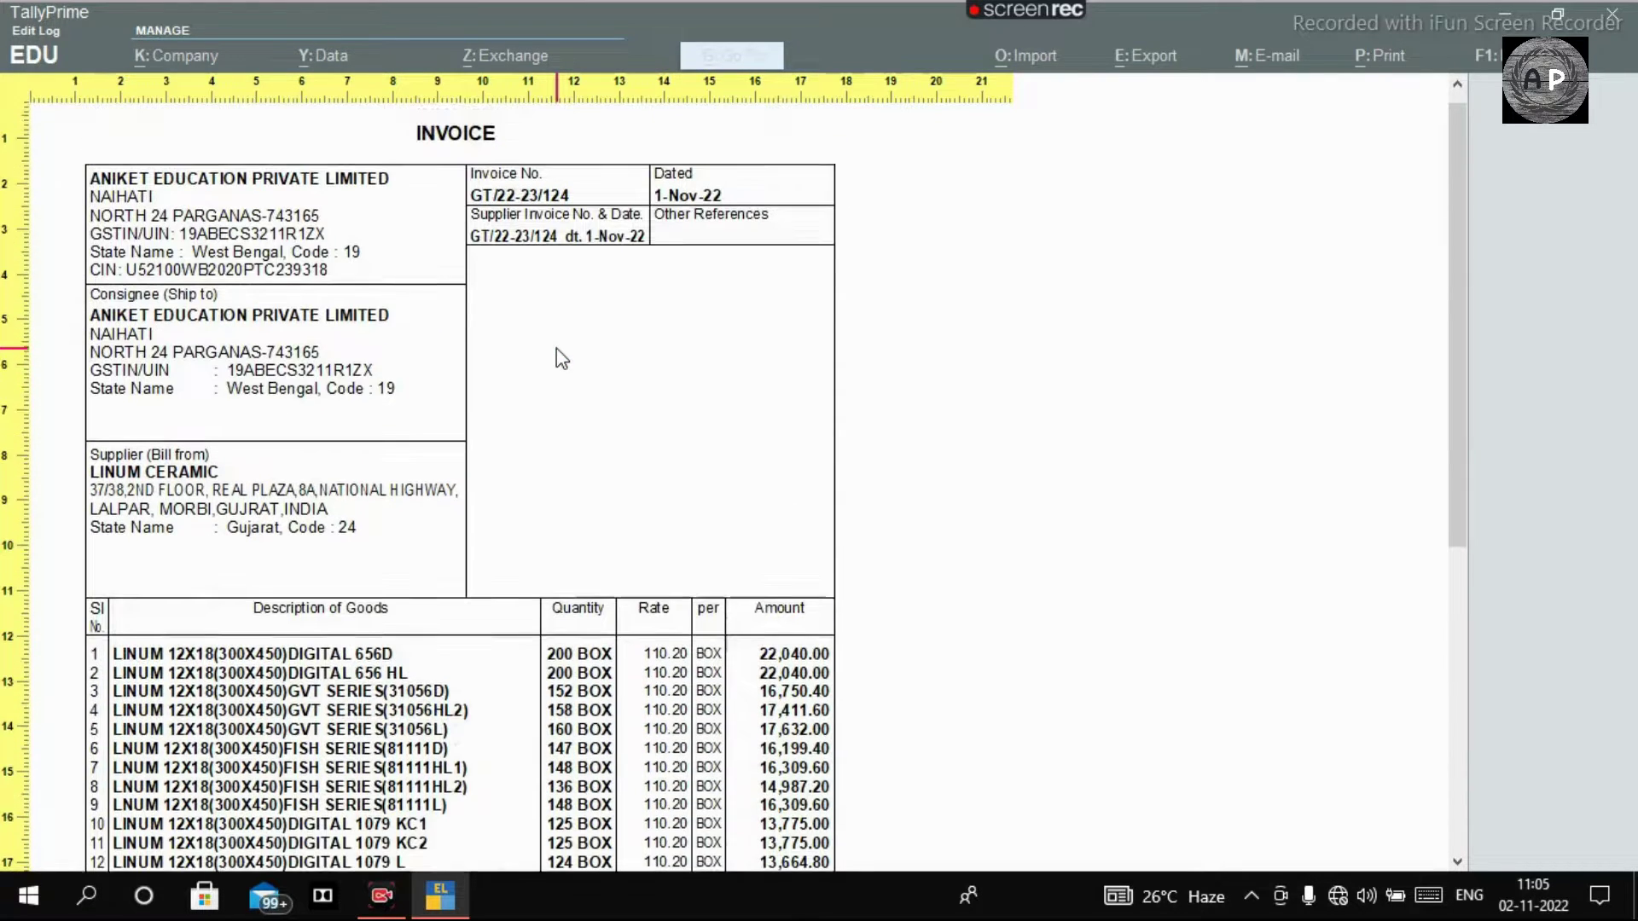
scroll(556, 350, down, 3)
scroll(556, 348, down, 4)
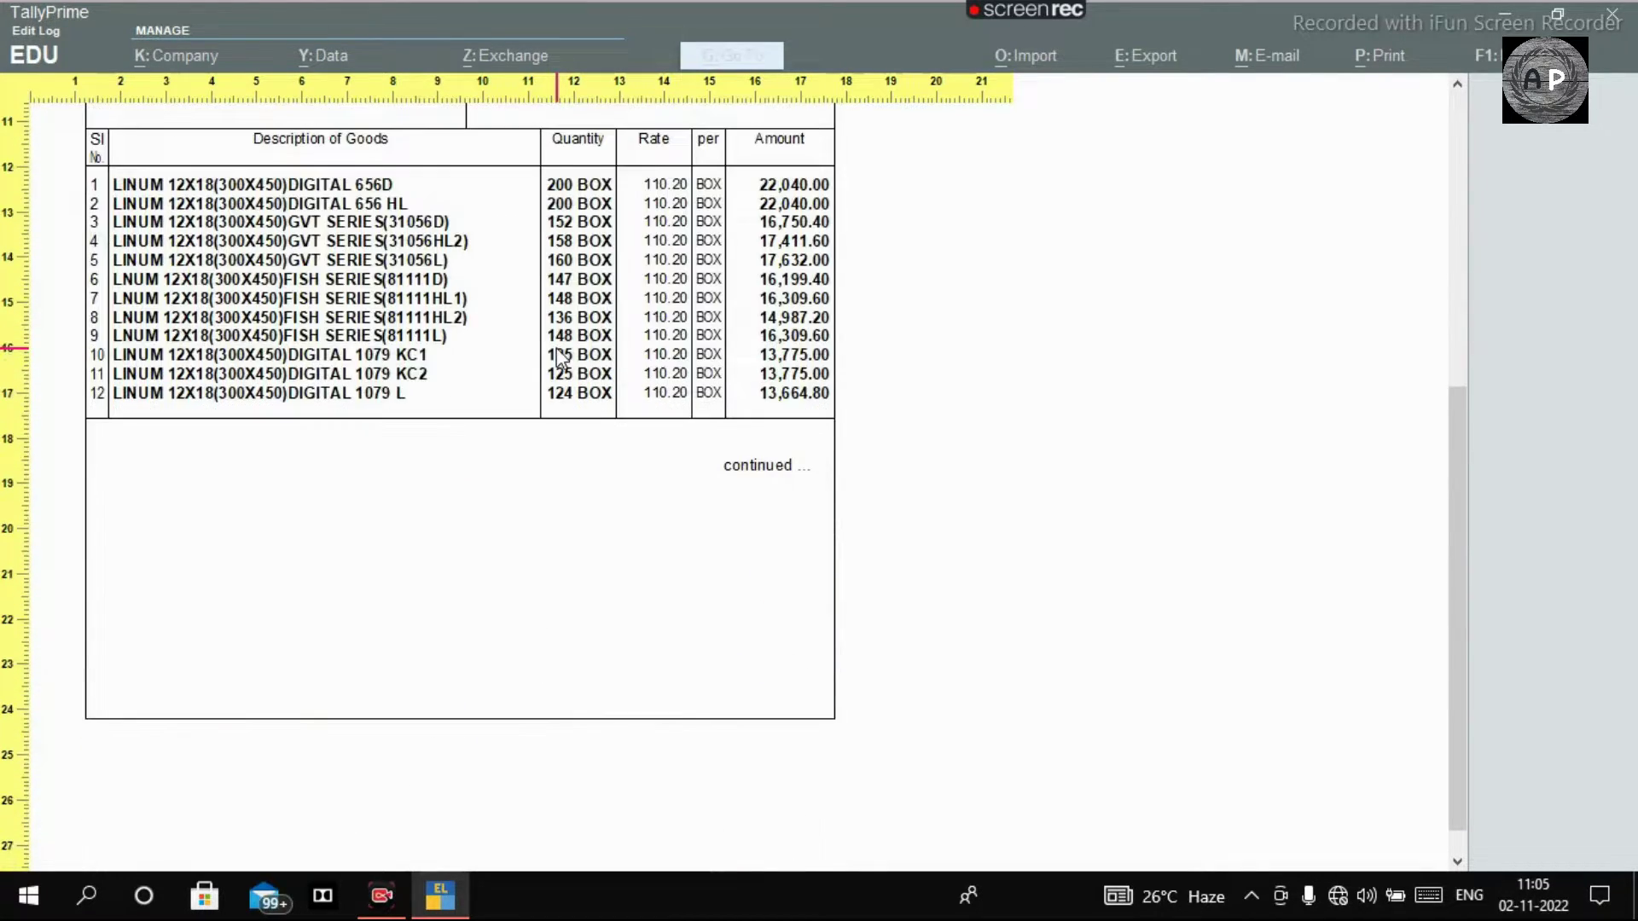
key(alt+z)
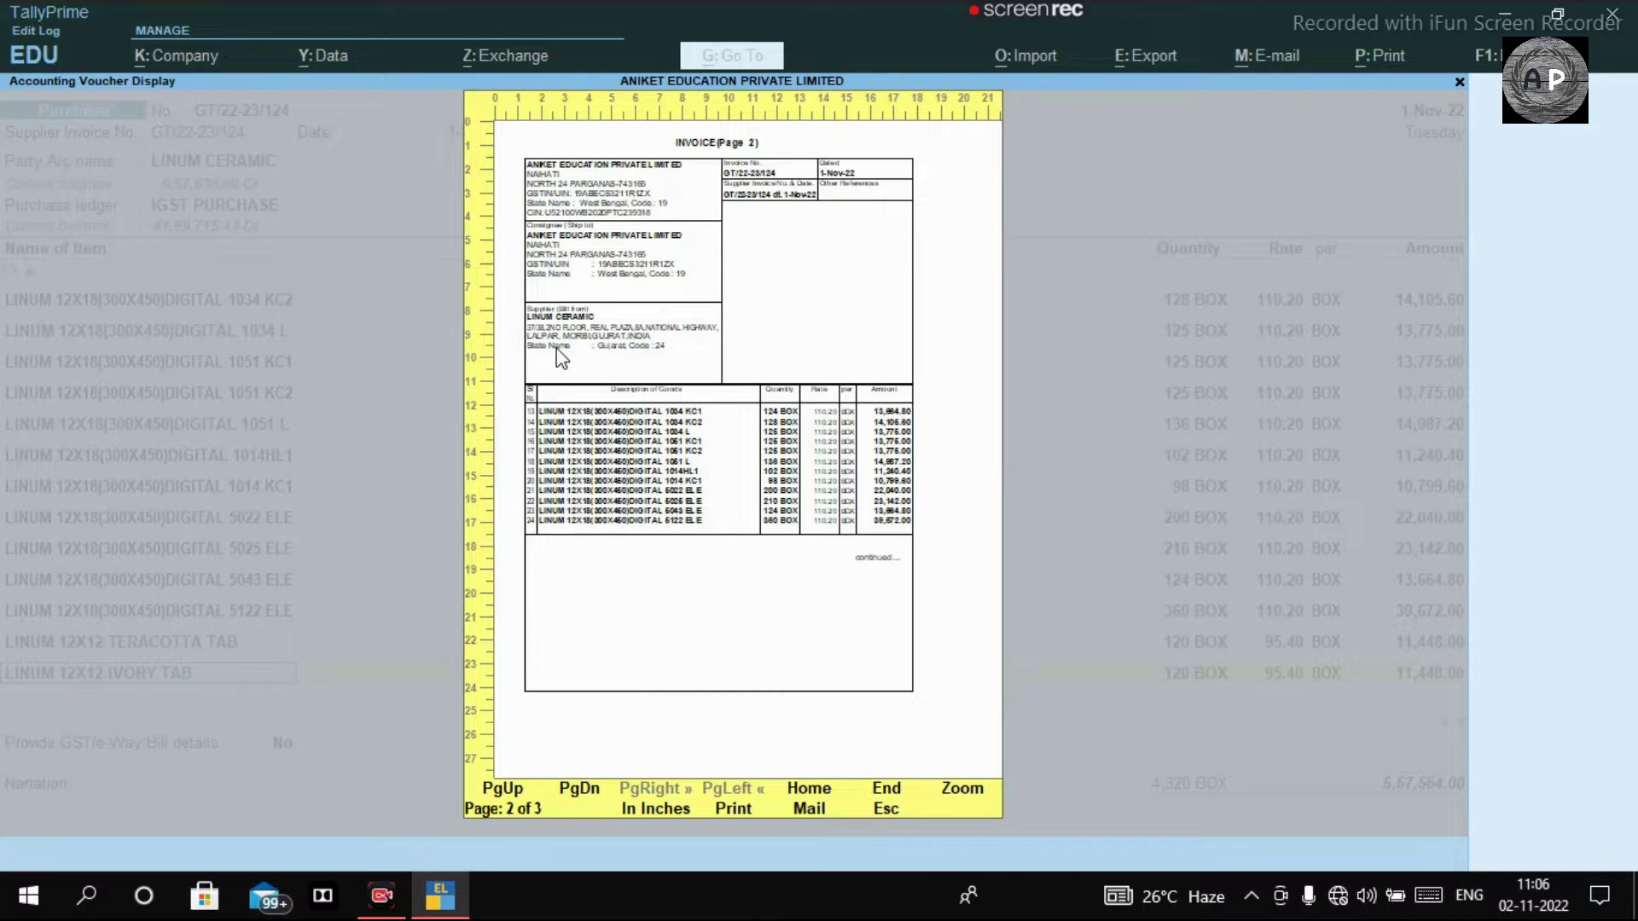
Step: Page back and forth through all invoice preview pages to see how the items are split, and close the preview
key(Page_Down)
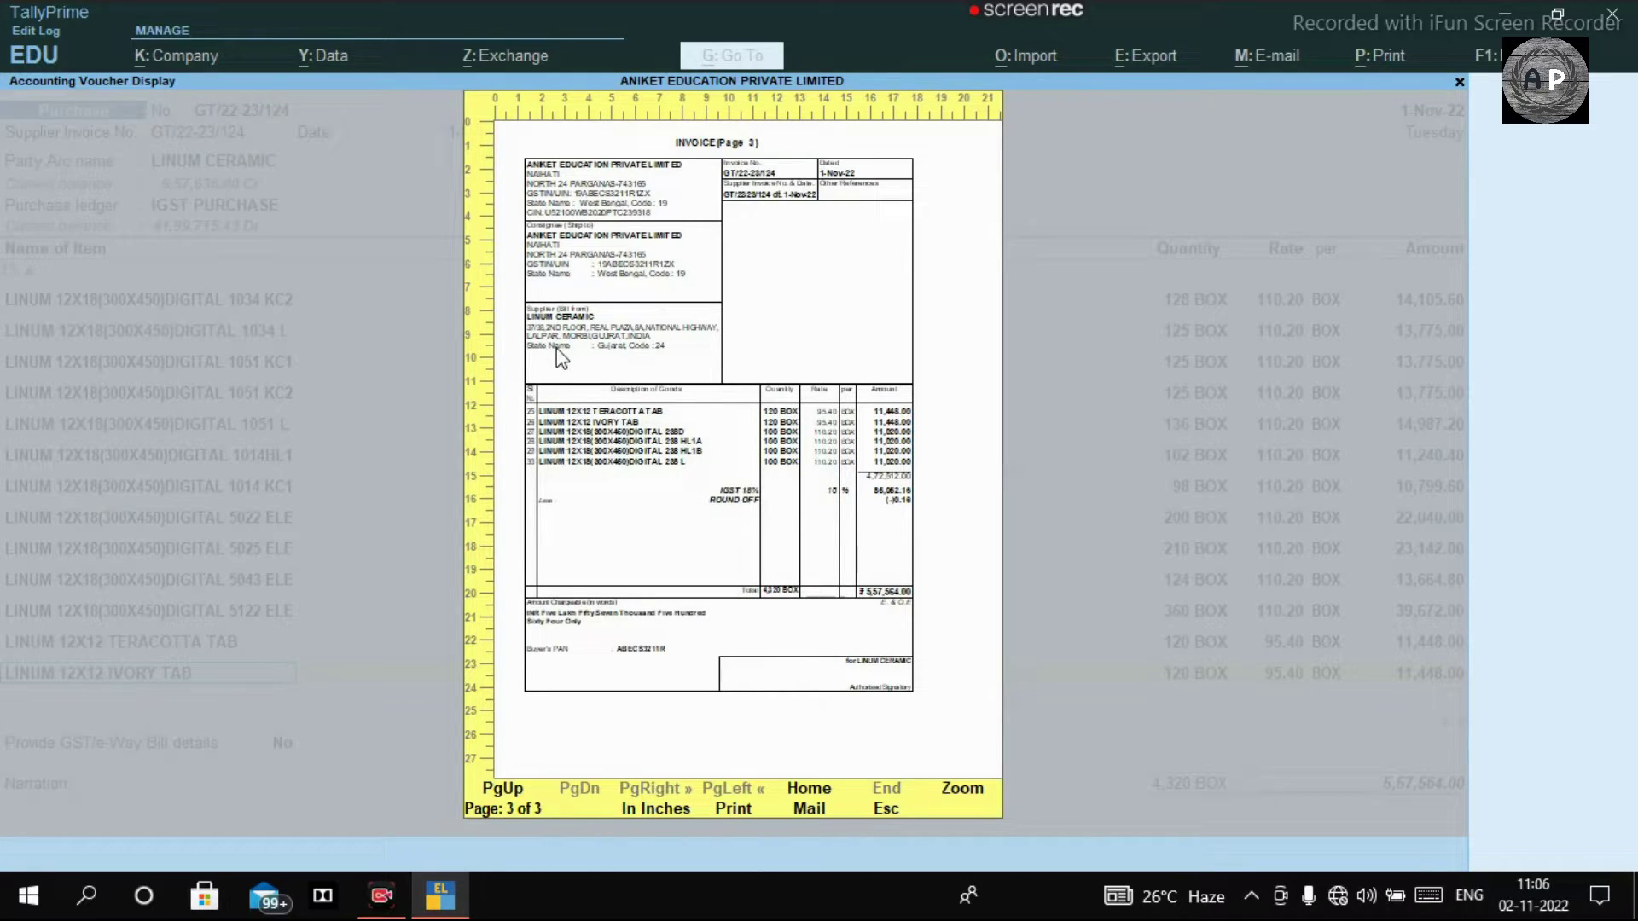
key(Page_Up)
key(Page_Up)
key(Page_Down)
key(Page_Down)
key(Page_Up)
key(Page_Up)
key(Page_Down)
key(Page_Down)
key(Escape)
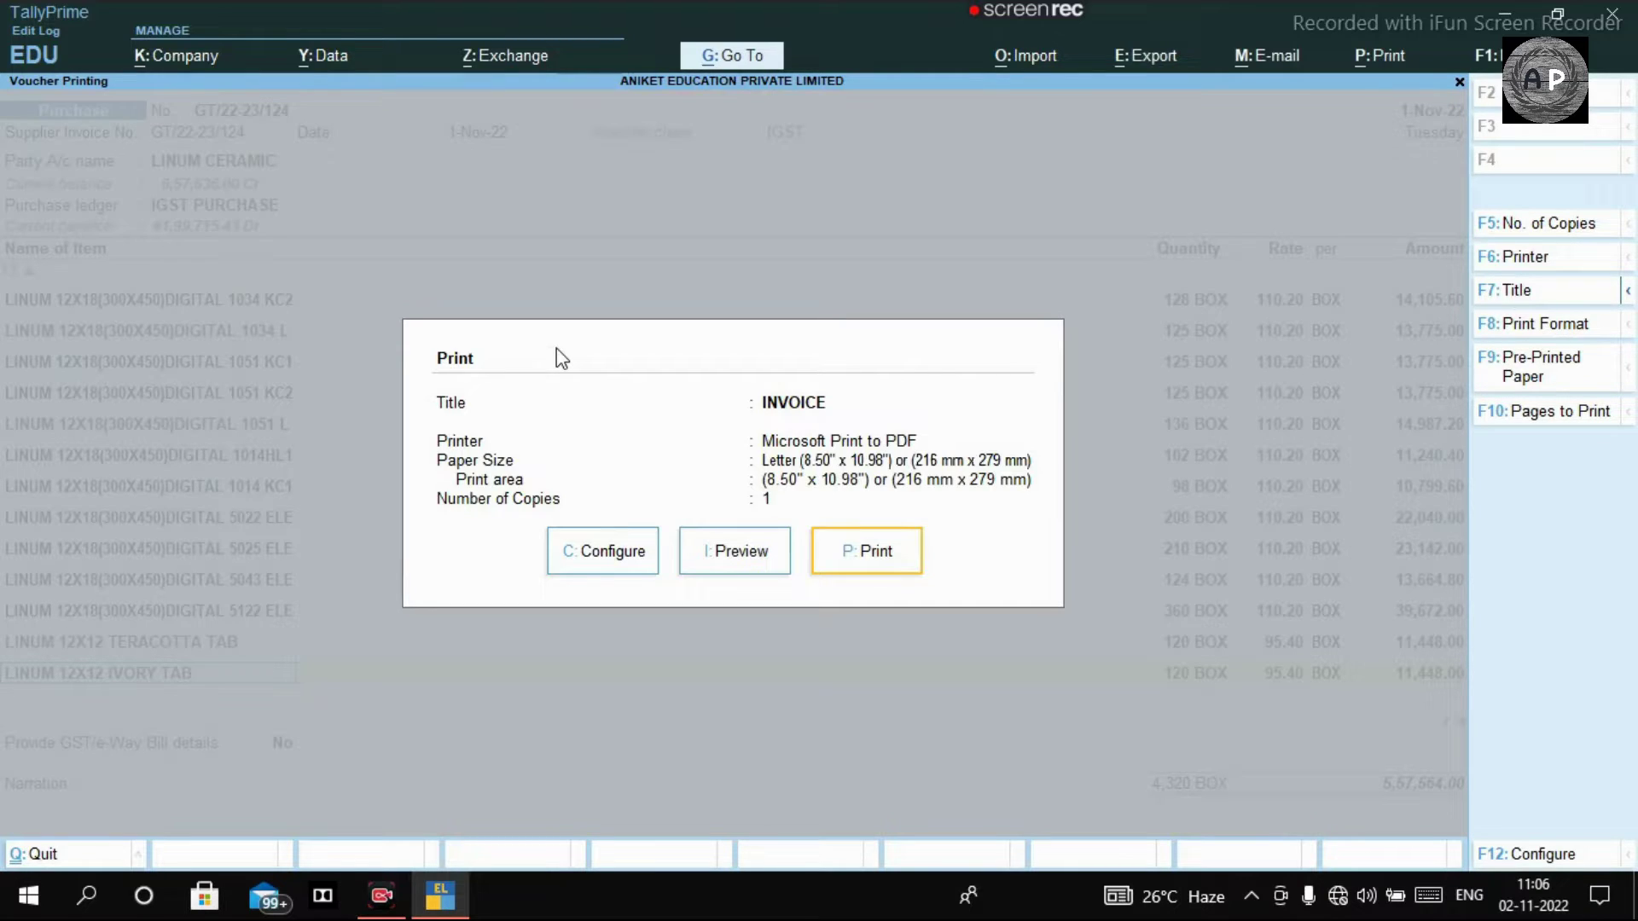
Step: Open the voucher's print configuration and expand it to show more options
key(c)
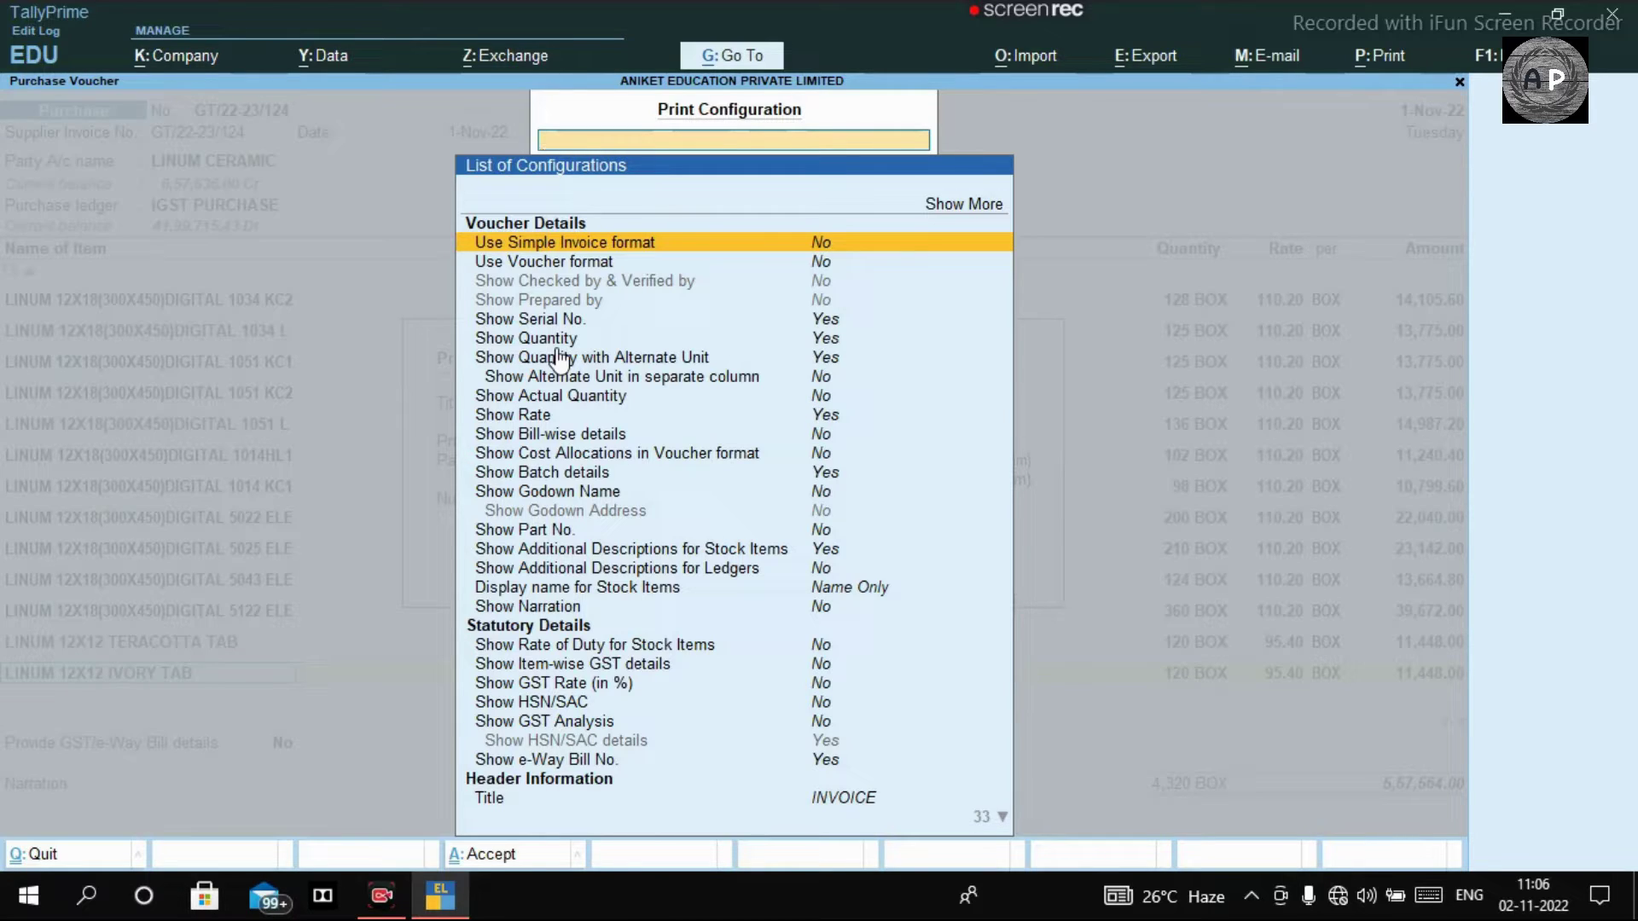
key(Up)
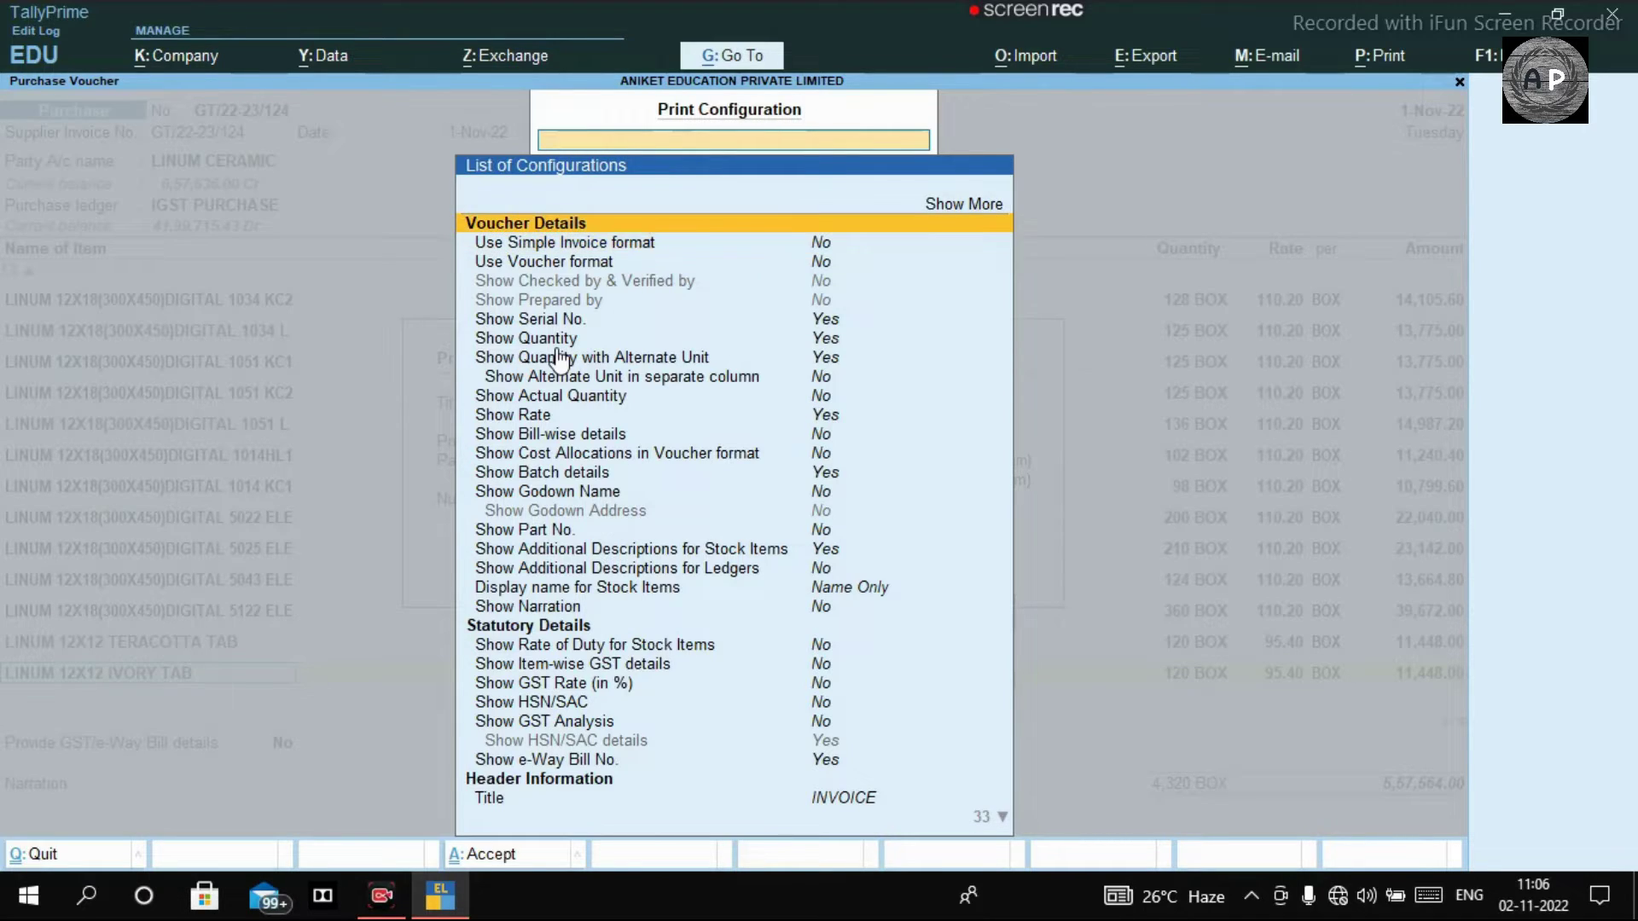
key(Up)
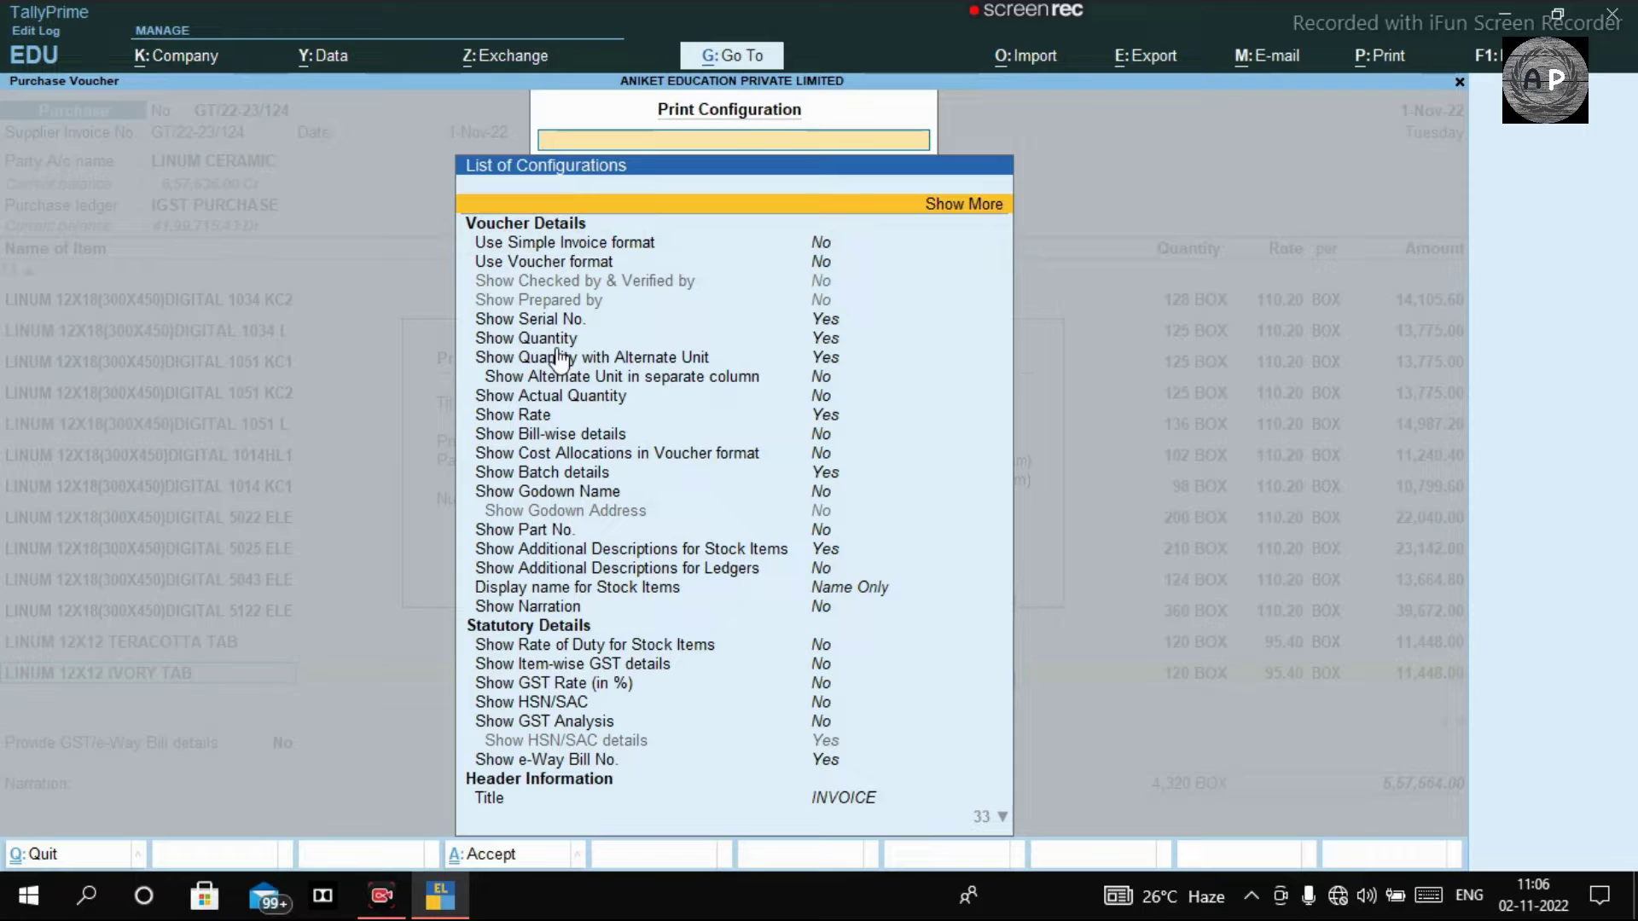
key(Return)
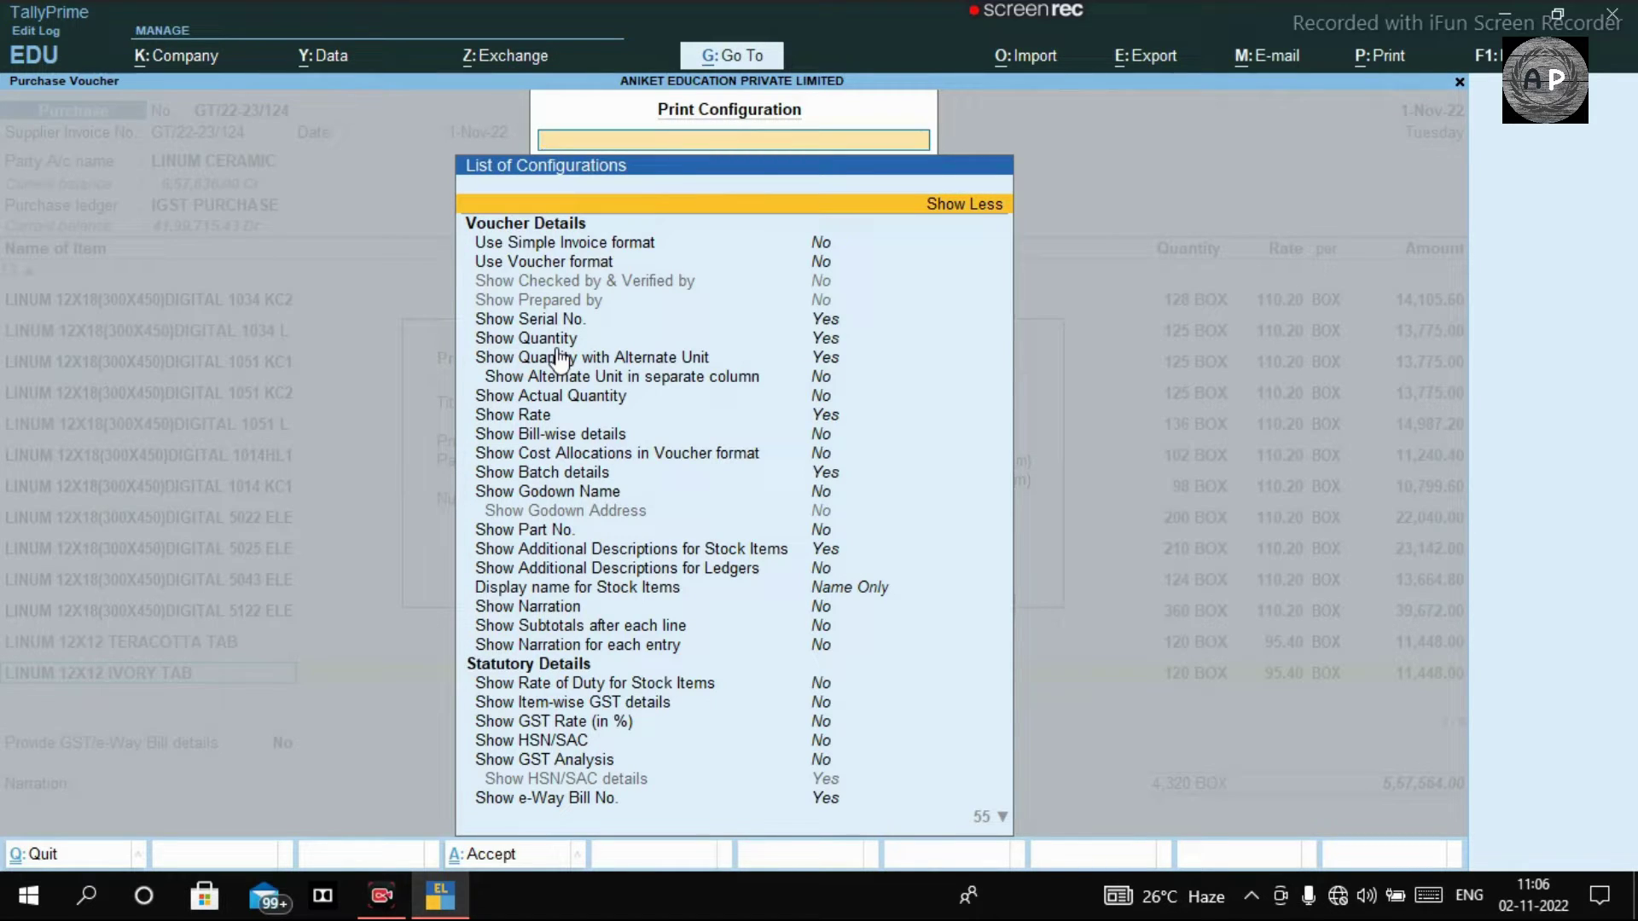
Step: Set the height of the normal invoice to 14 inches in the printer settings
key(Down)
key(Down)
key(Down)
key(Down)
key(Down)
key(Down)
key(Down)
key(Down)
key(Down)
key(Down)
key(Down)
key(Down)
key(Down)
key(Down)
key(Down)
key(Down)
key(Down)
key(Down)
key(Down)
key(Down)
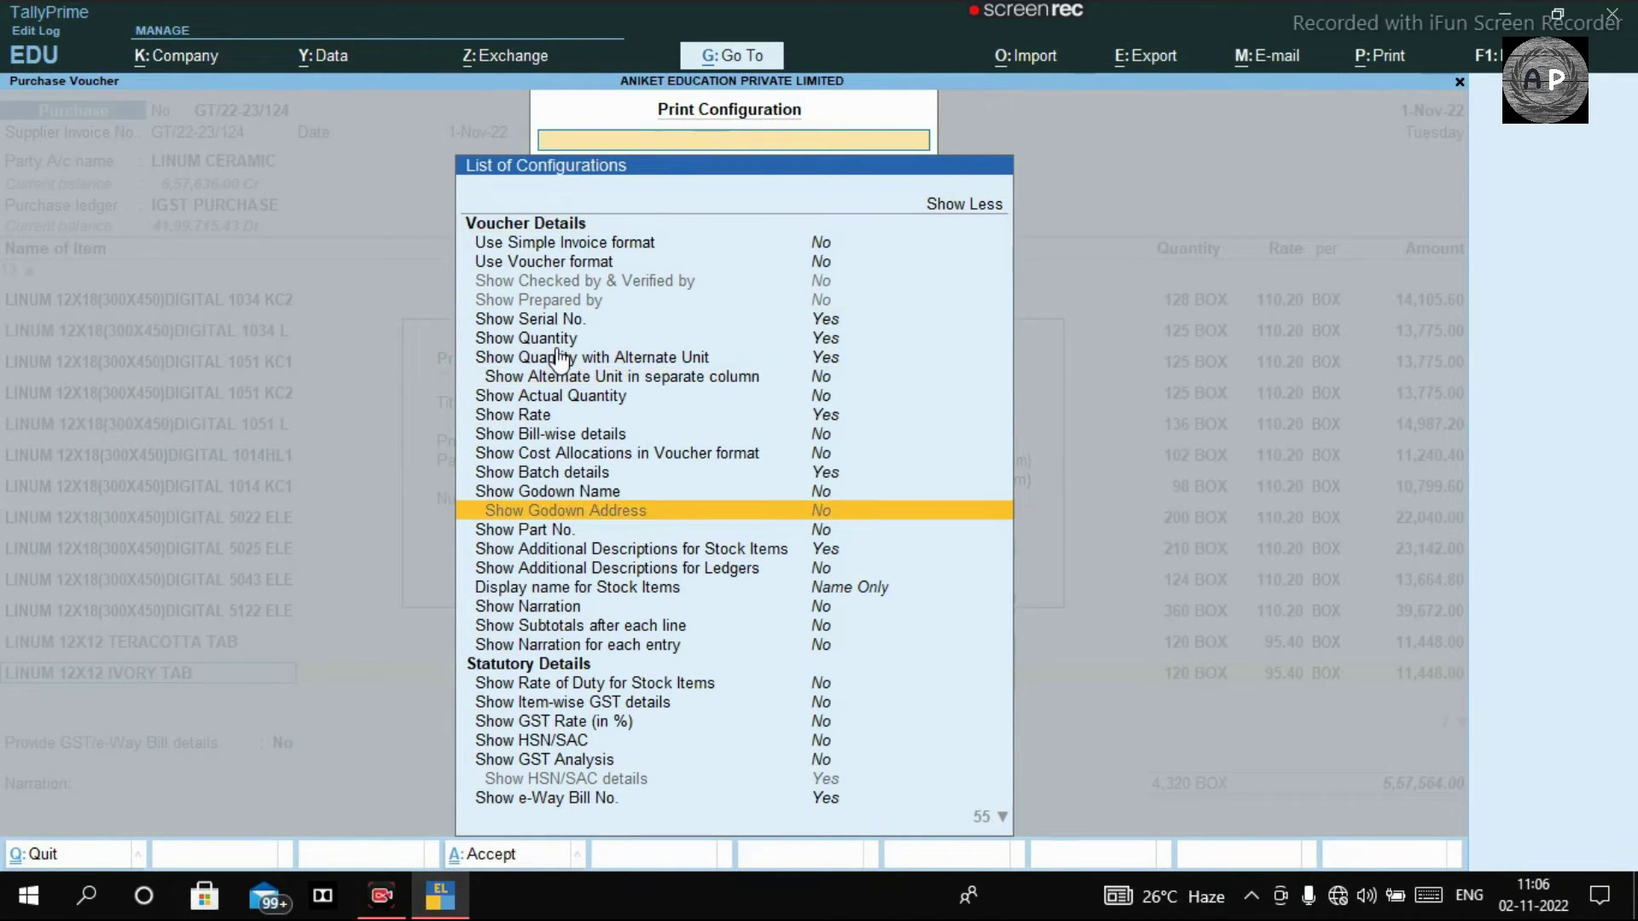
key(Down)
key(Down)
key(Down)
key(Down)
key(Down)
key(Down)
key(Down)
key(Down)
key(Down)
key(Down)
key(Down)
key(Down)
key(Down)
key(Down)
key(Down)
key(Down)
key(Down)
key(Down)
key(Down)
key(Down)
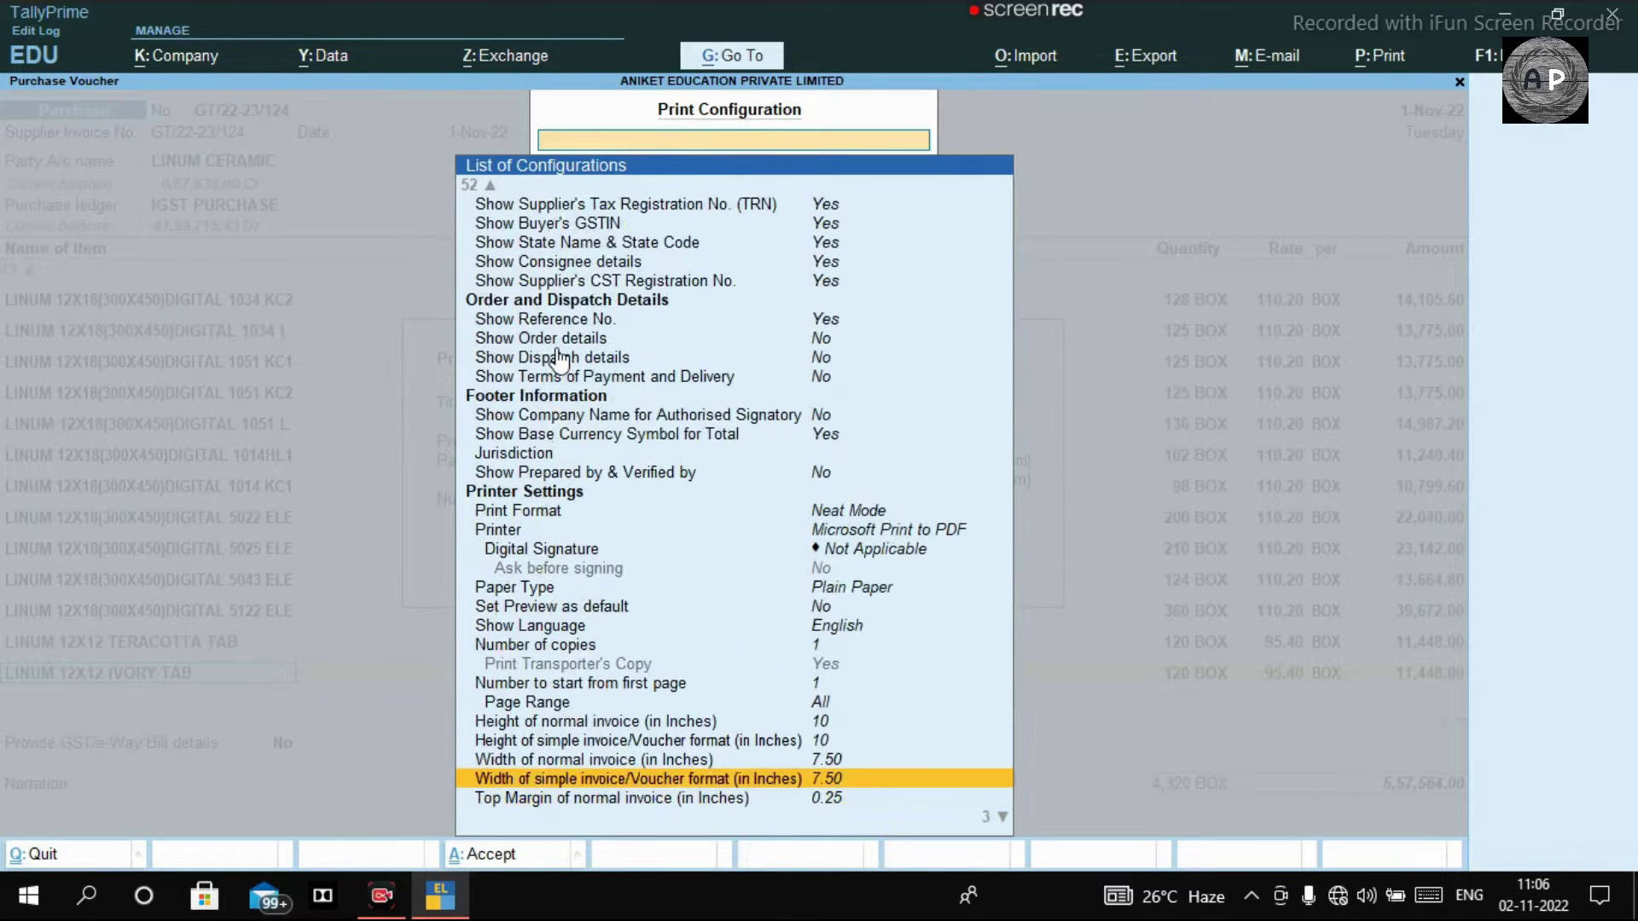
key(Up)
key(Up)
key(Up)
key(Up)
key(Down)
key(Down)
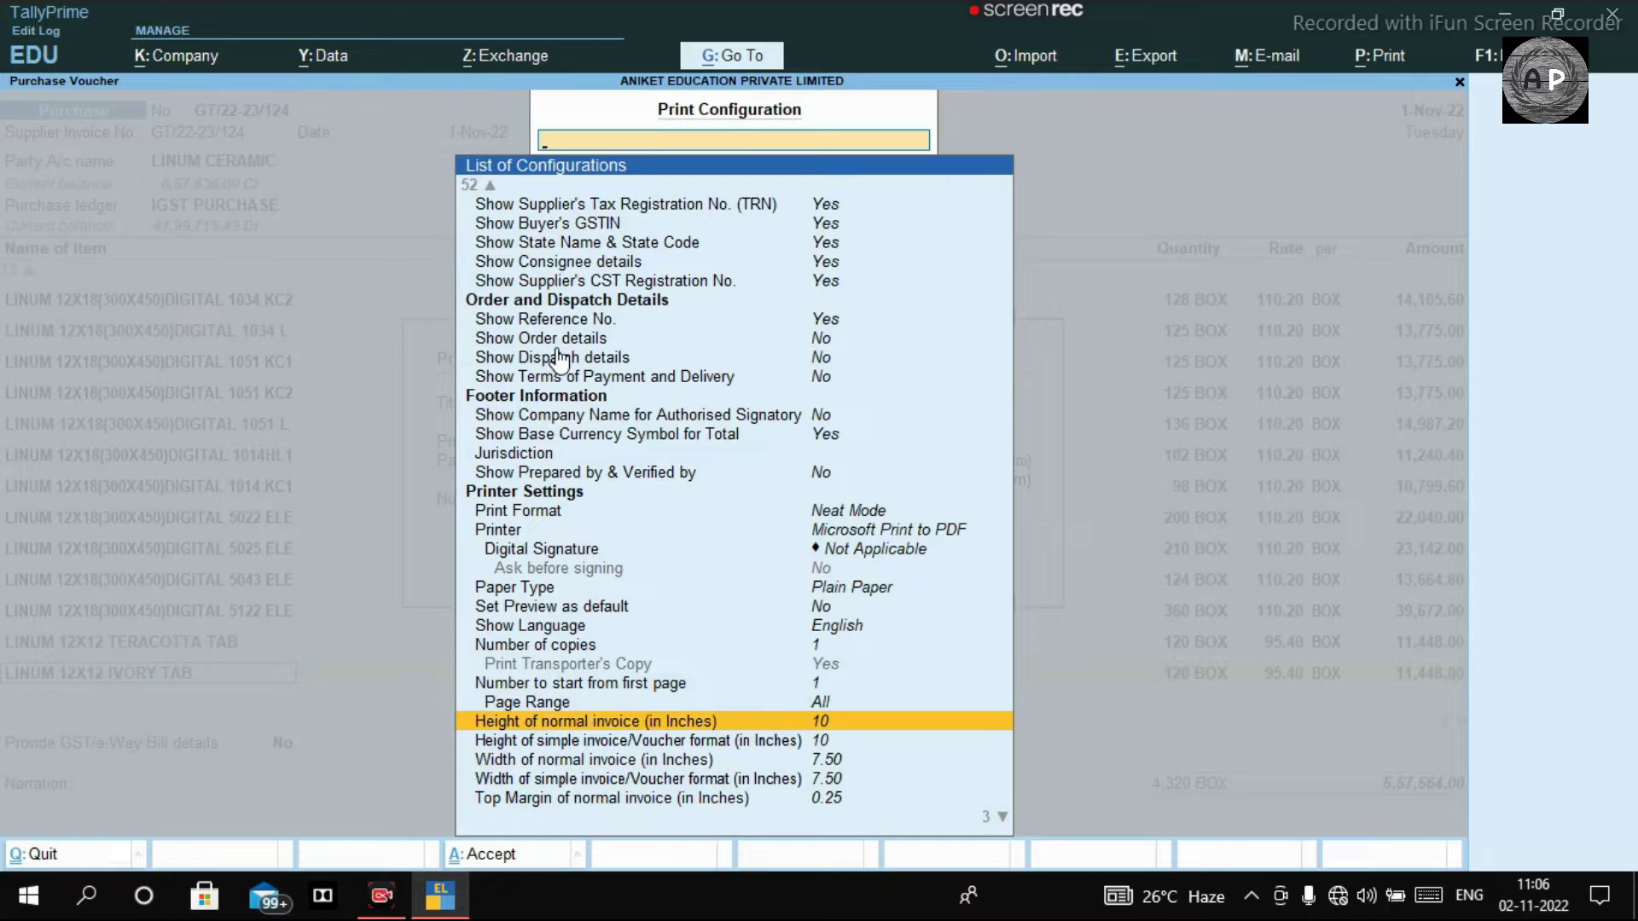
key(Down)
key(Down)
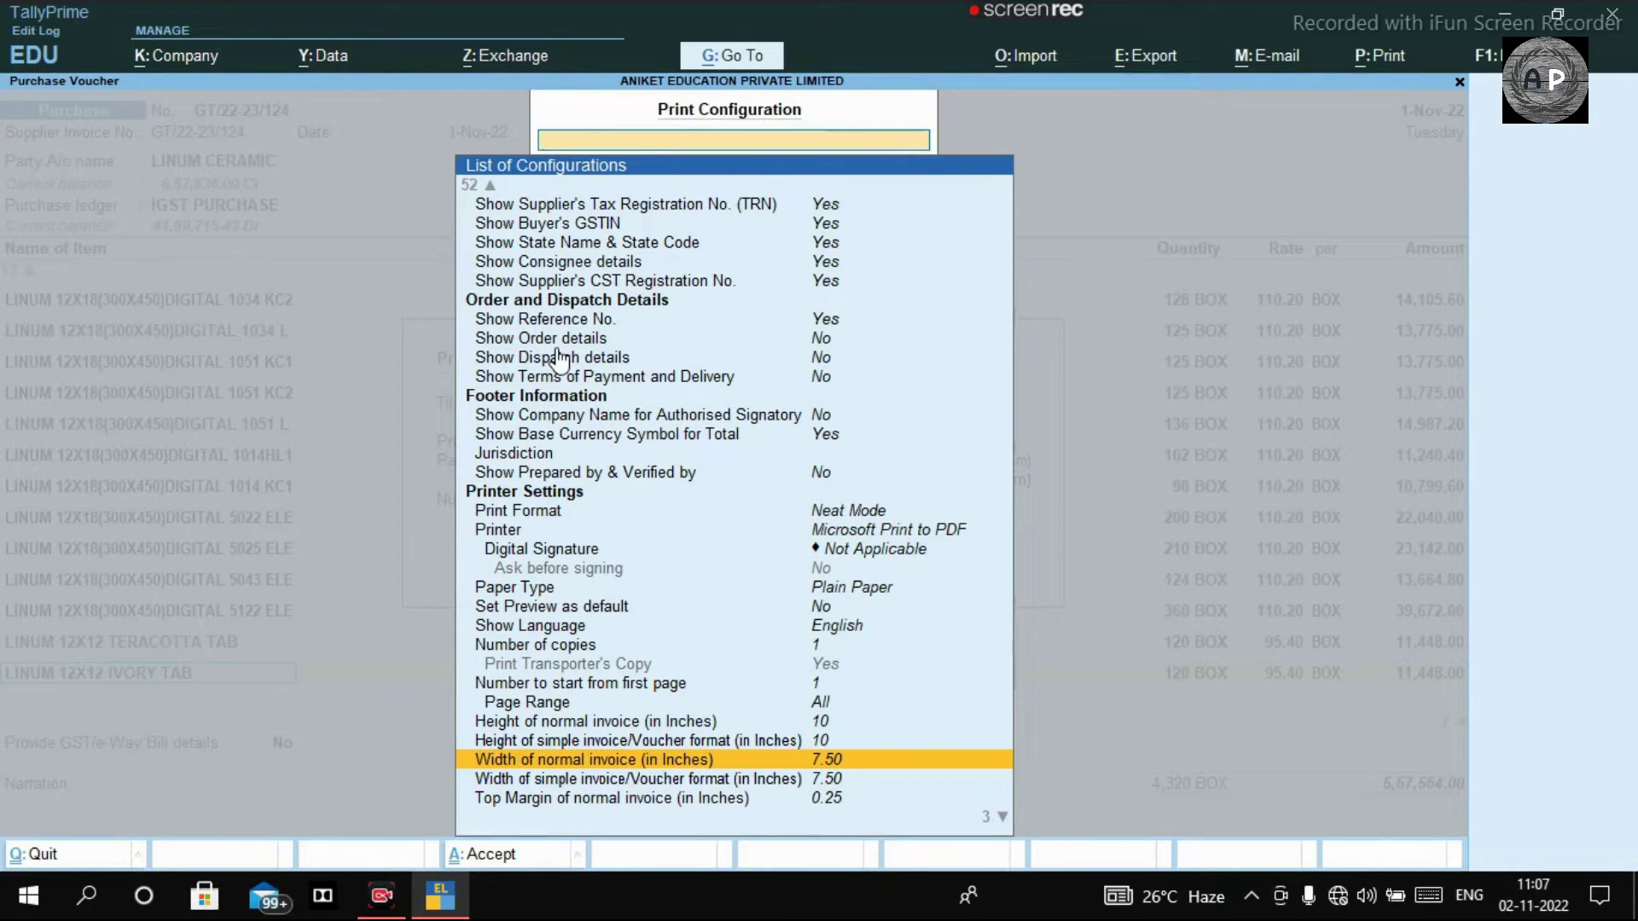
key(Up)
key(Up)
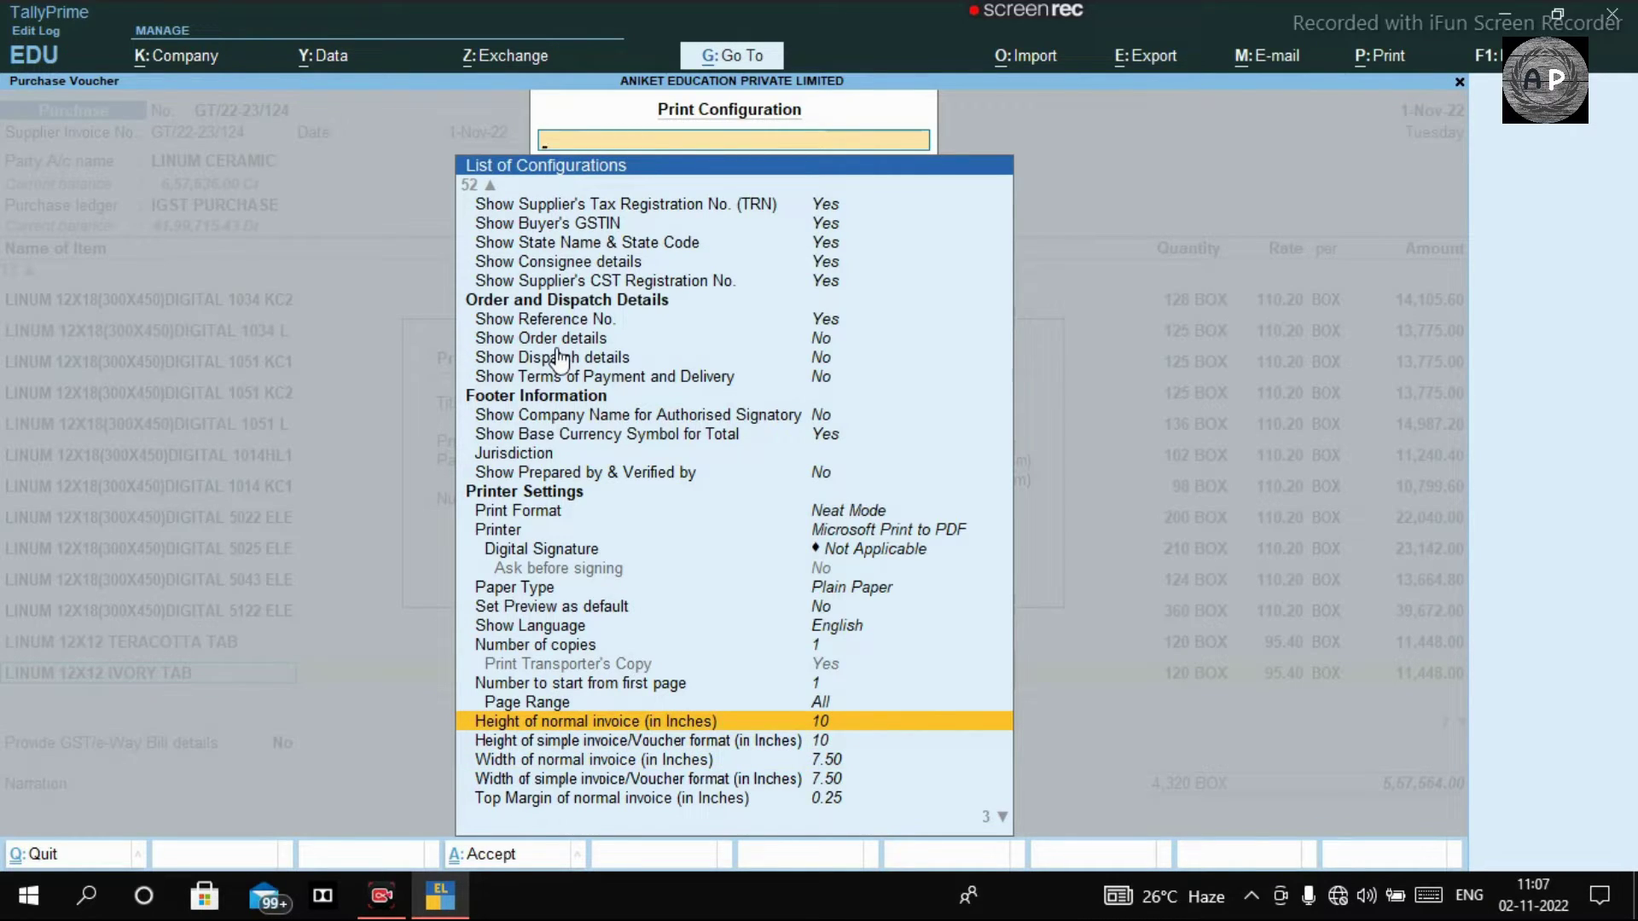
key(Return)
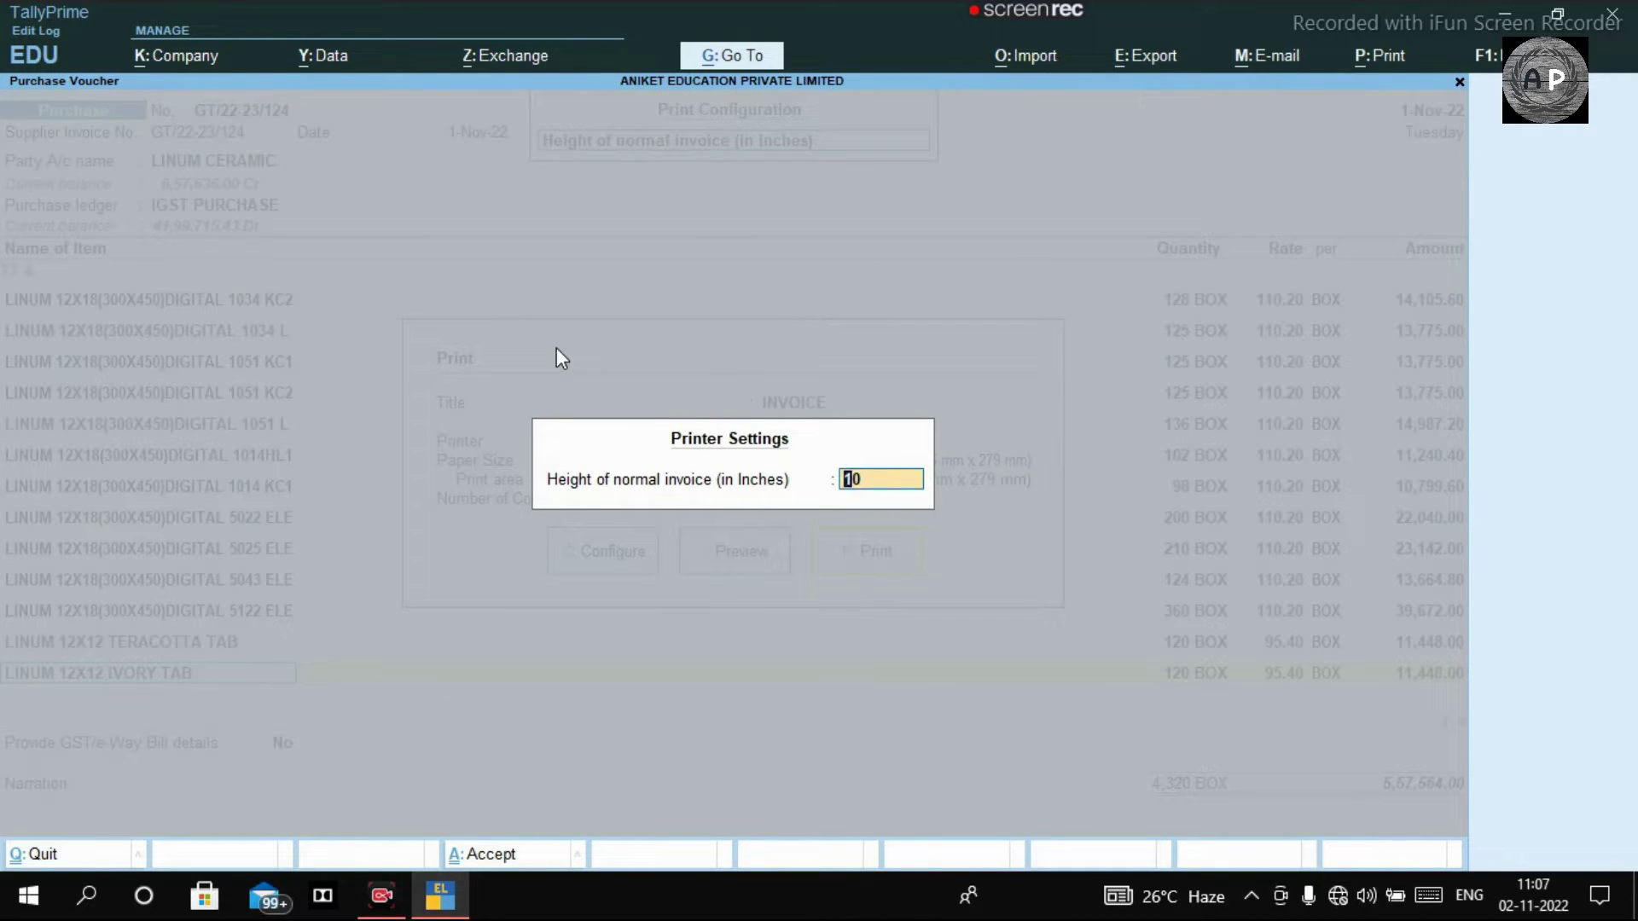
text(14)
key(Return)
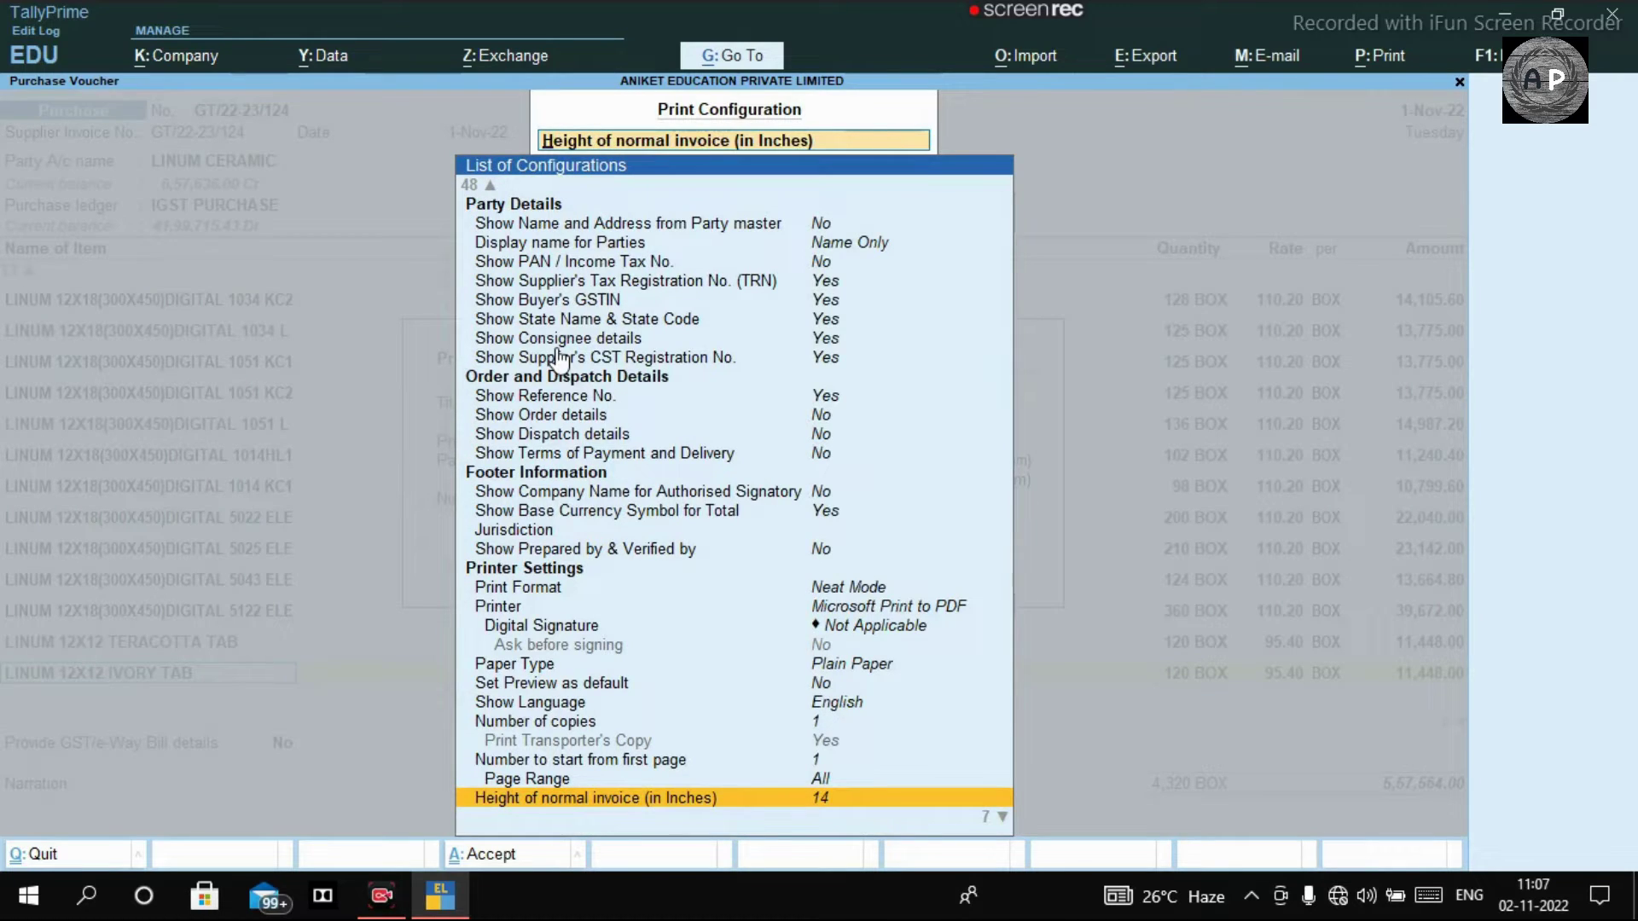
Step: Set the width of the normal invoice to 10 inches
key(Down)
key(Down)
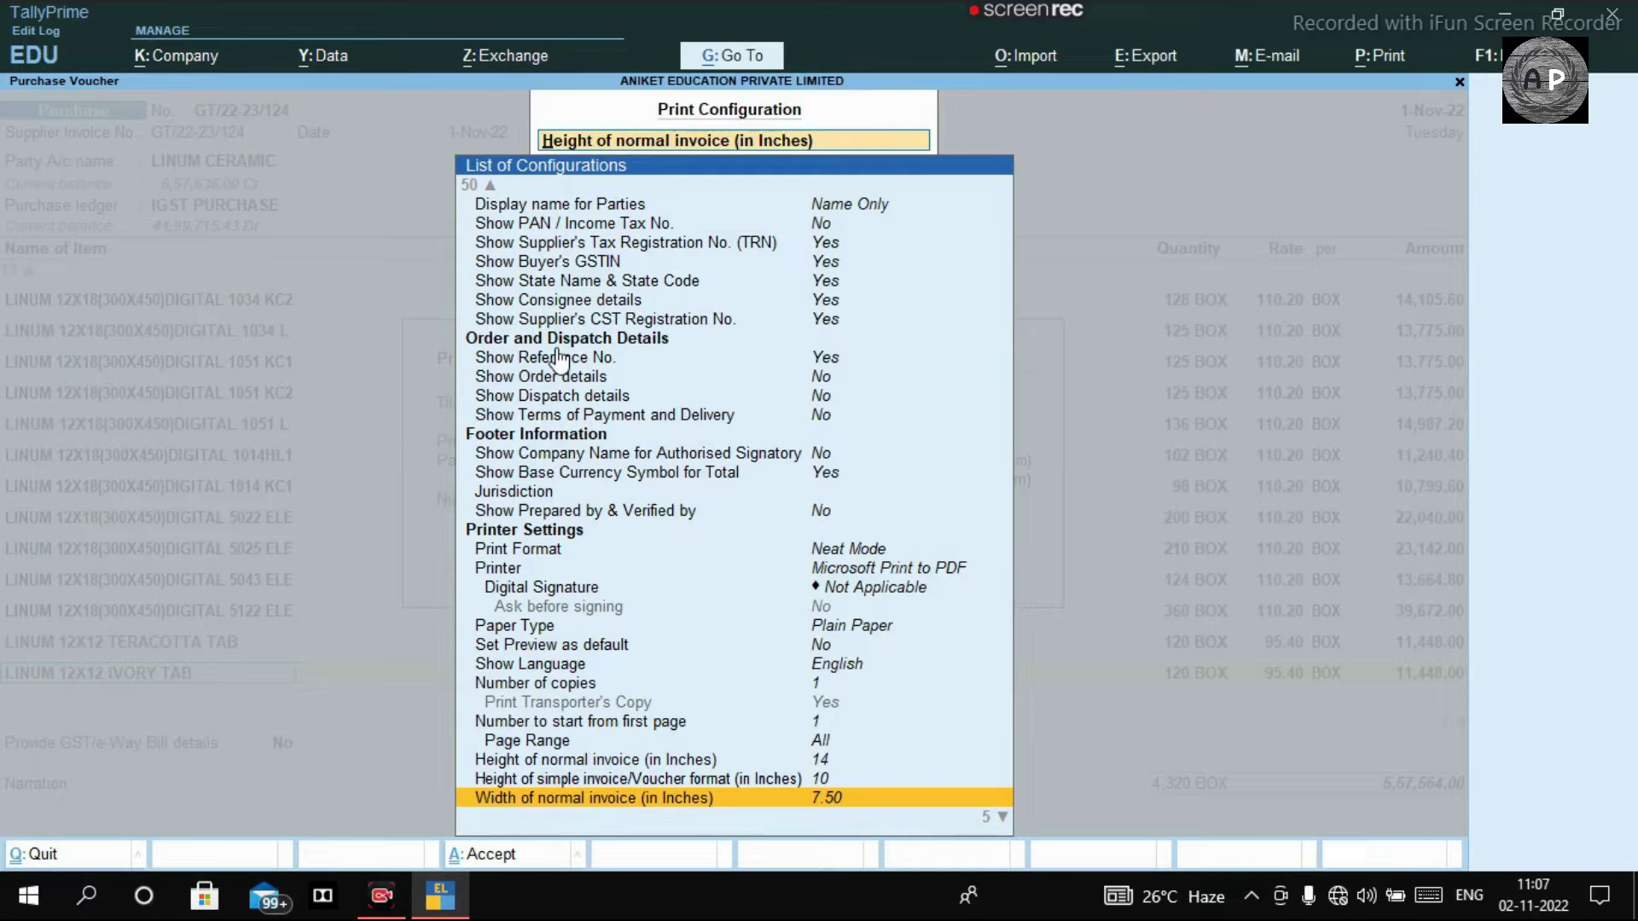
key(Return)
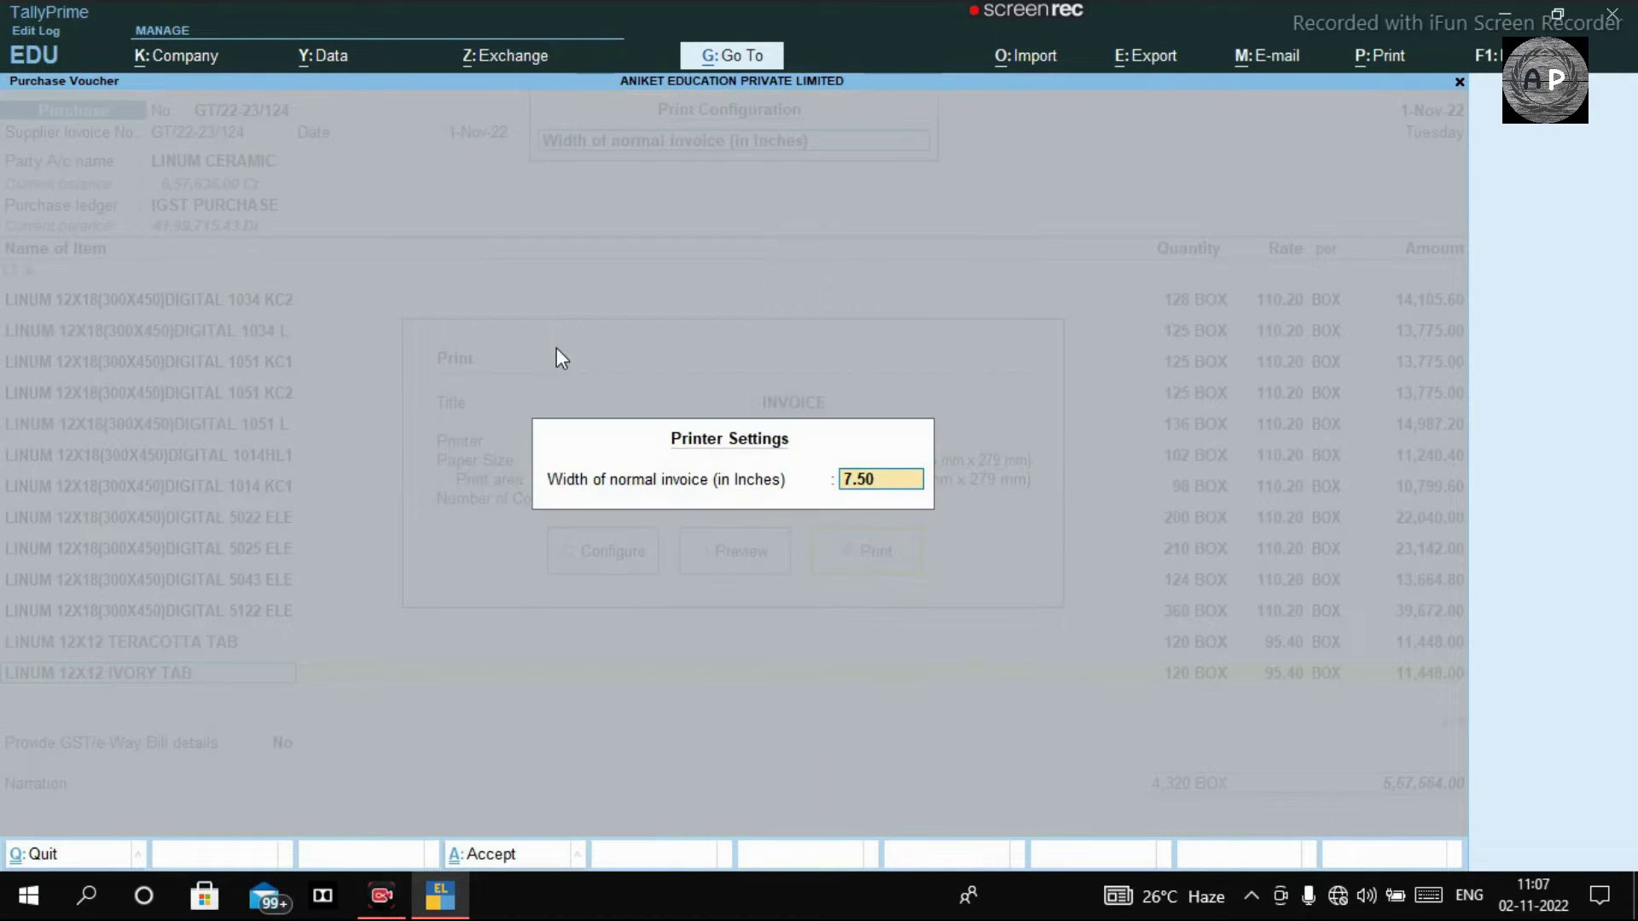
text(10)
key(Return)
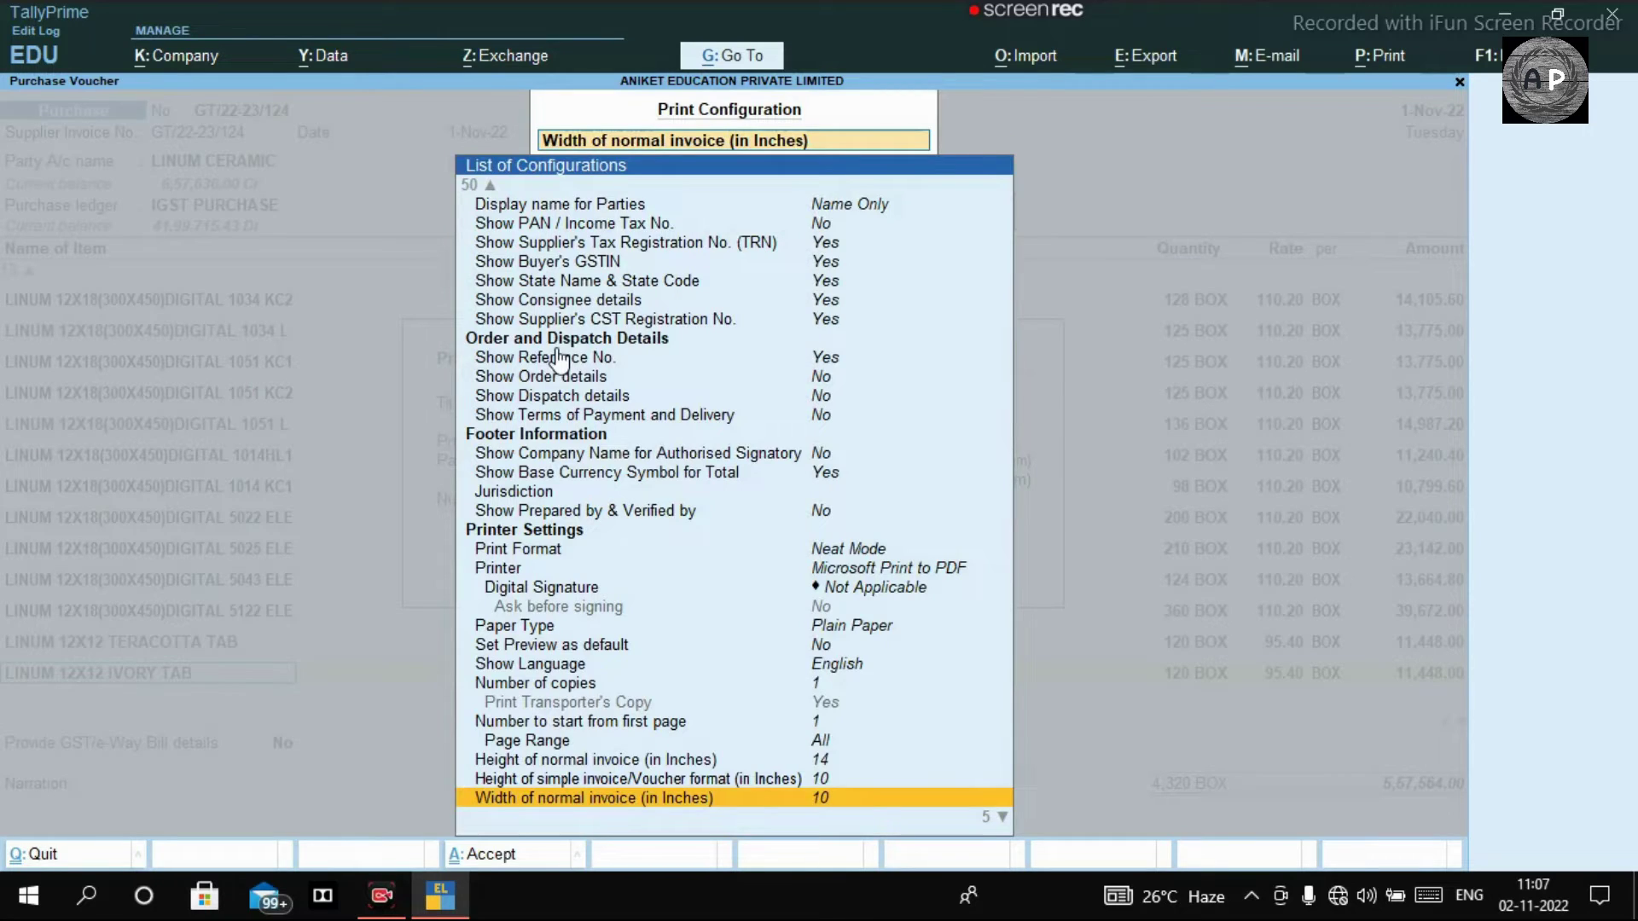
Step: Accept the print configuration and open a zoomed-in preview of the invoice
key(ctrl+a)
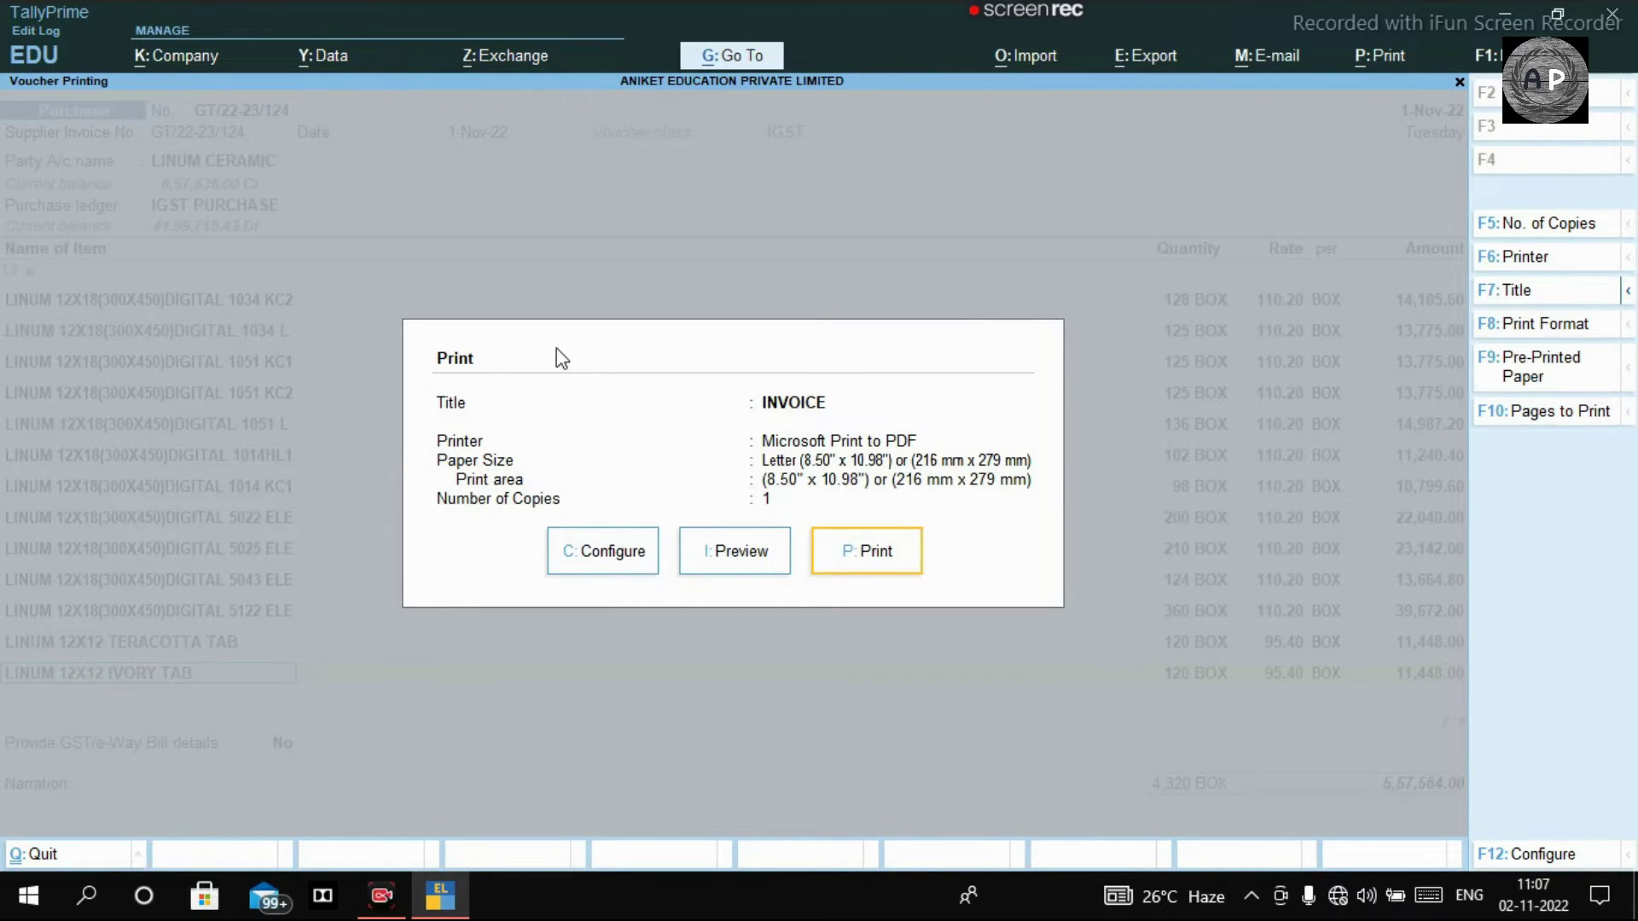
key(i)
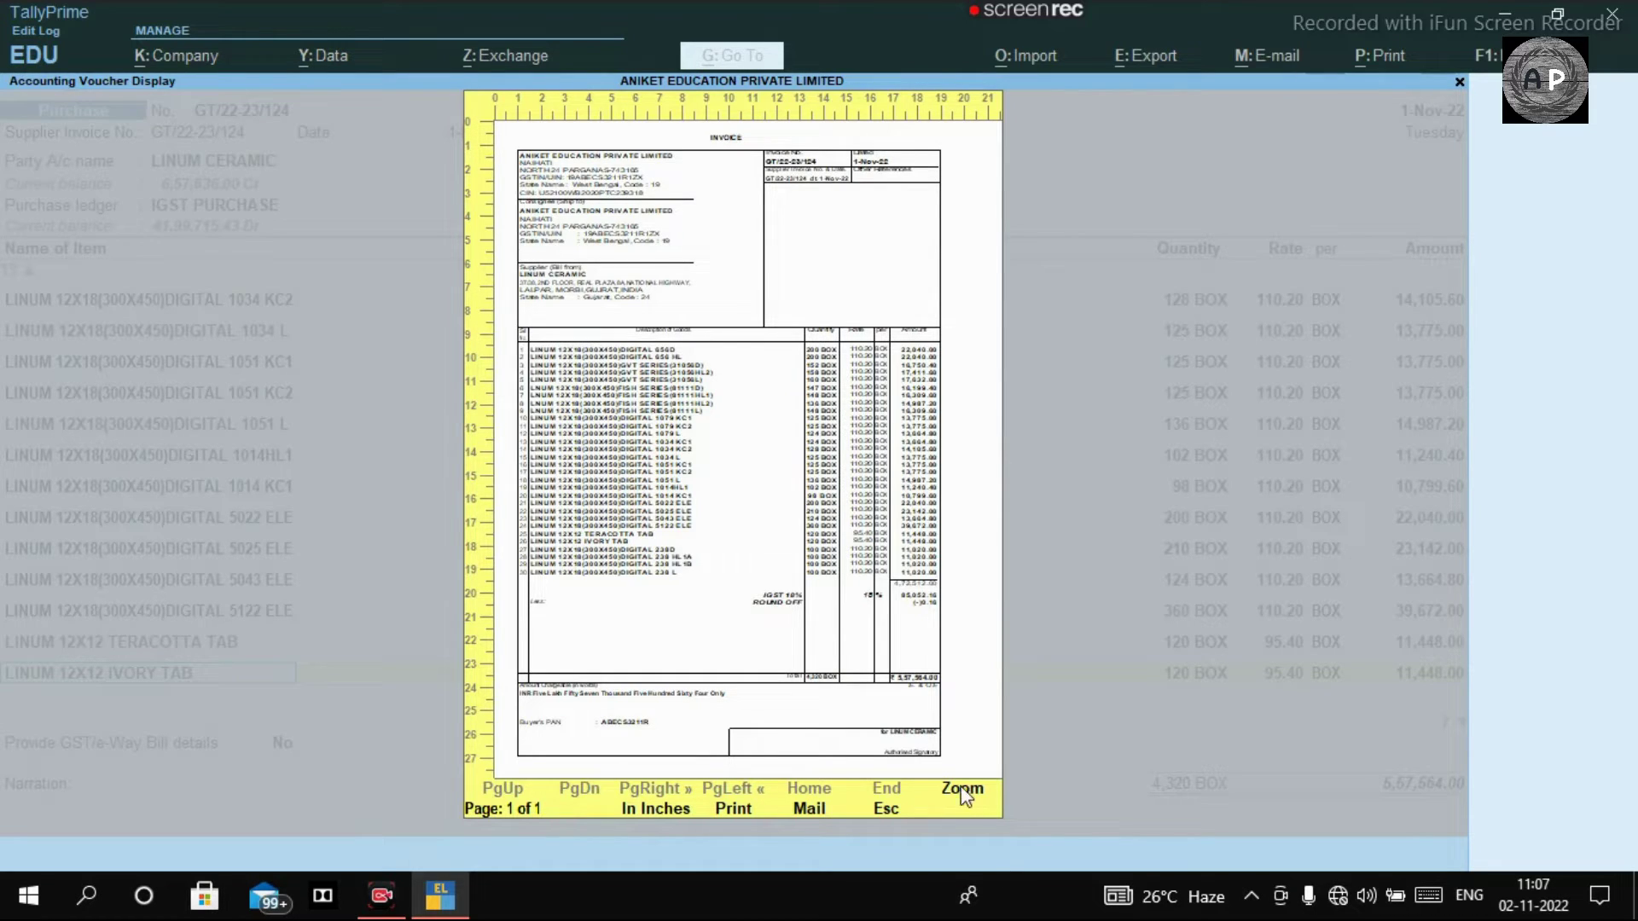
click(952, 693)
Step: Examine the previewed invoice from the header through the item rows to the IGST, round-off and total lines
scroll(889, 608, down, 5)
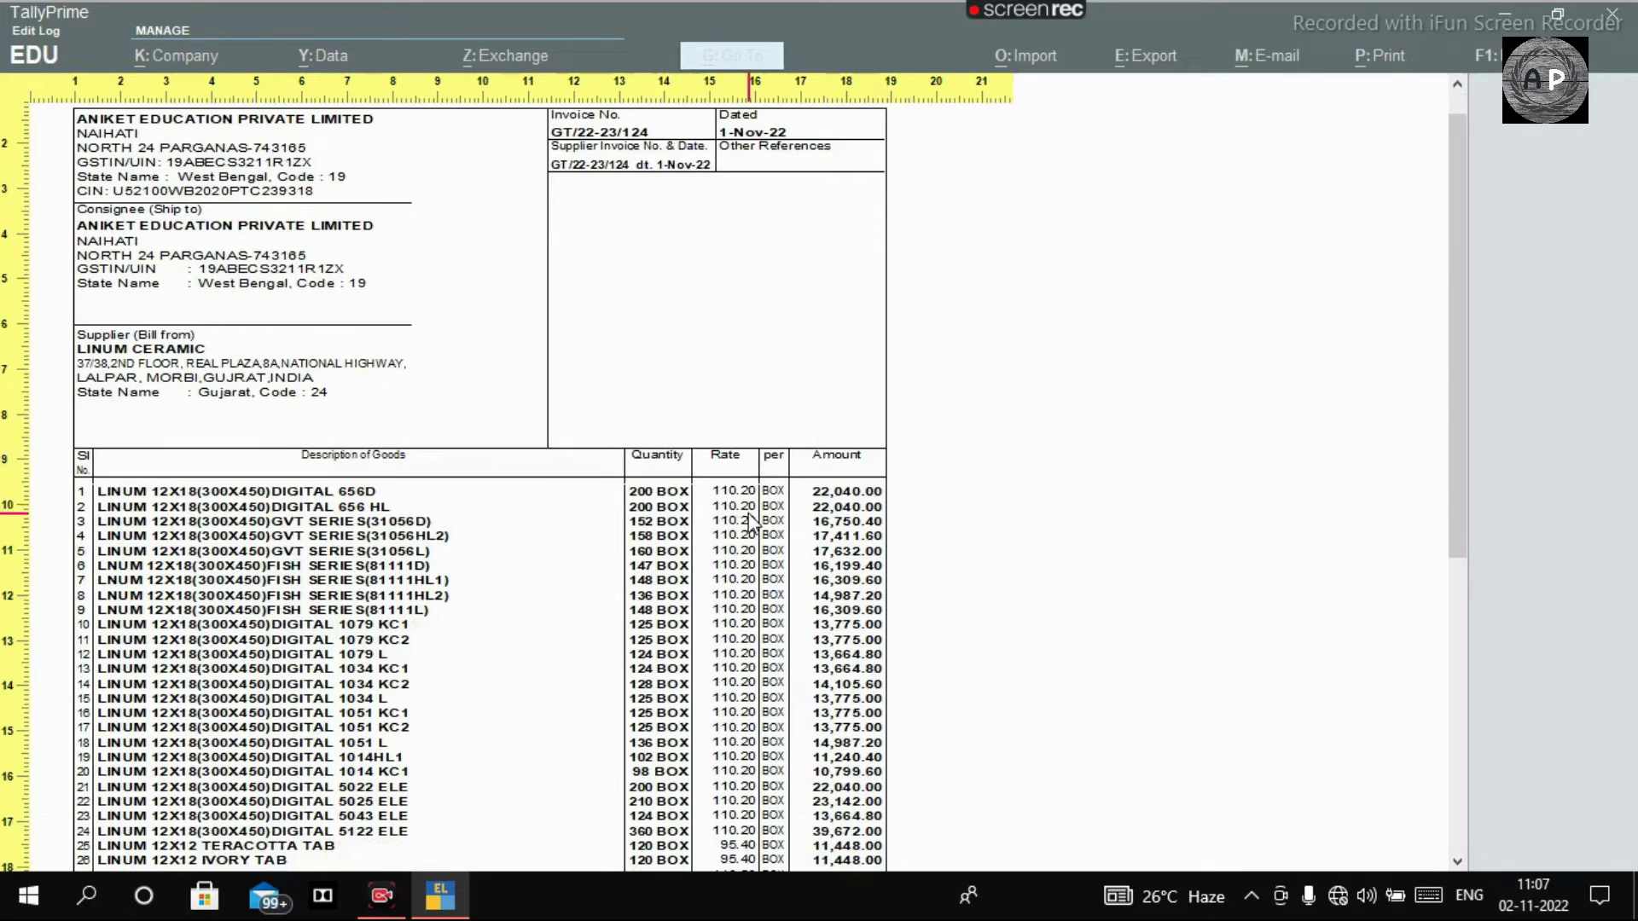
scroll(753, 517, down, 3)
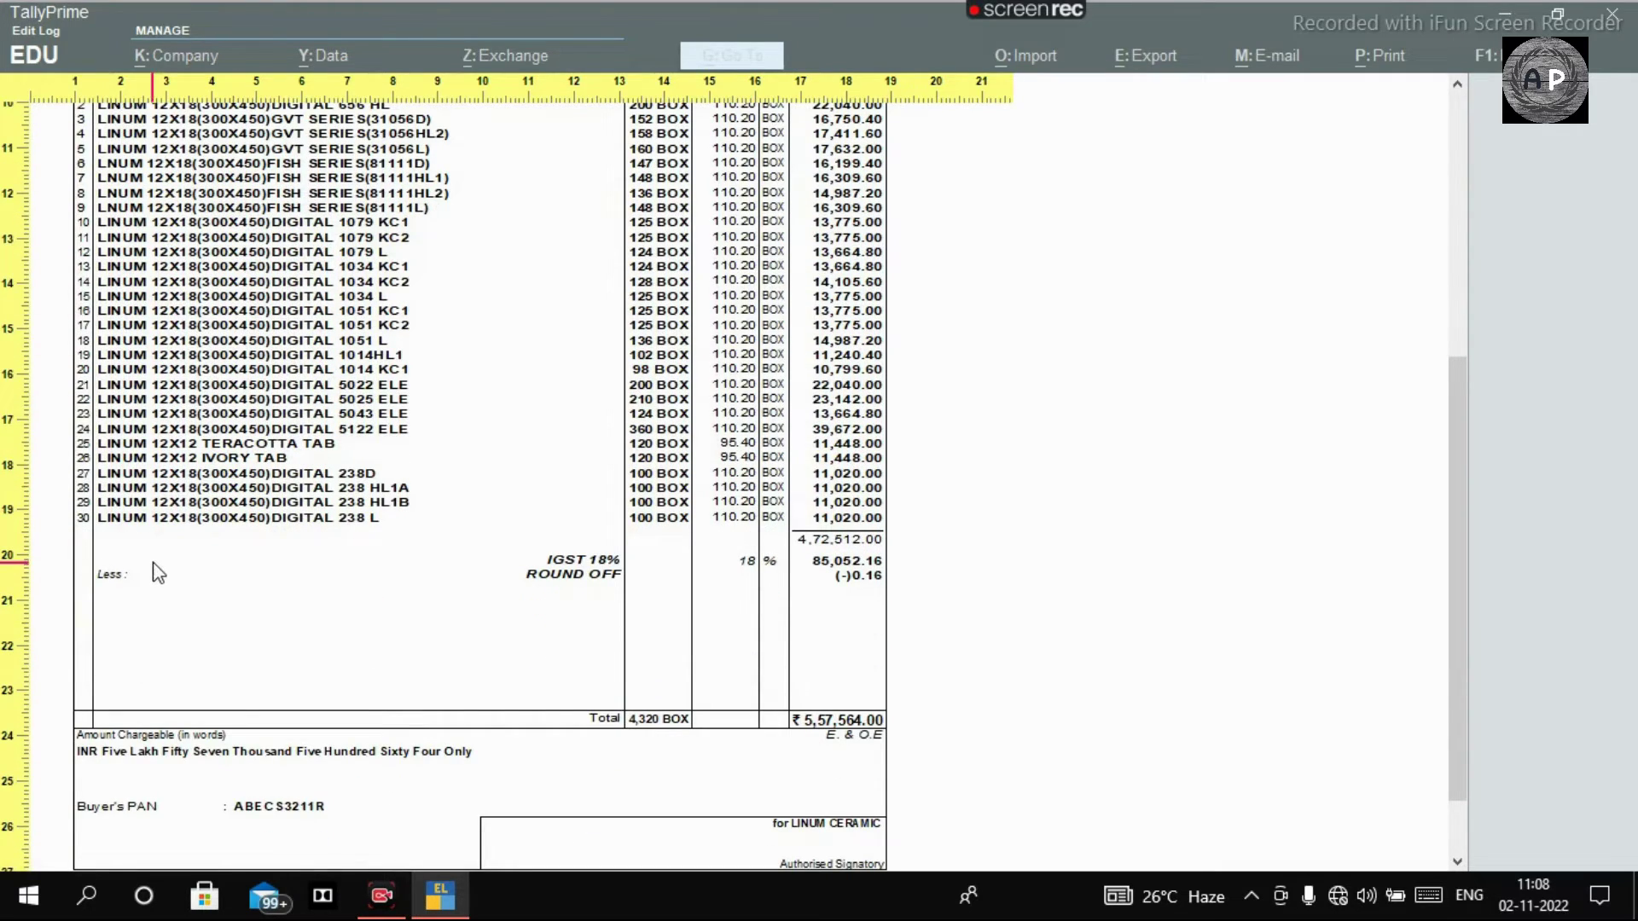
scroll(360, 549, up, 6)
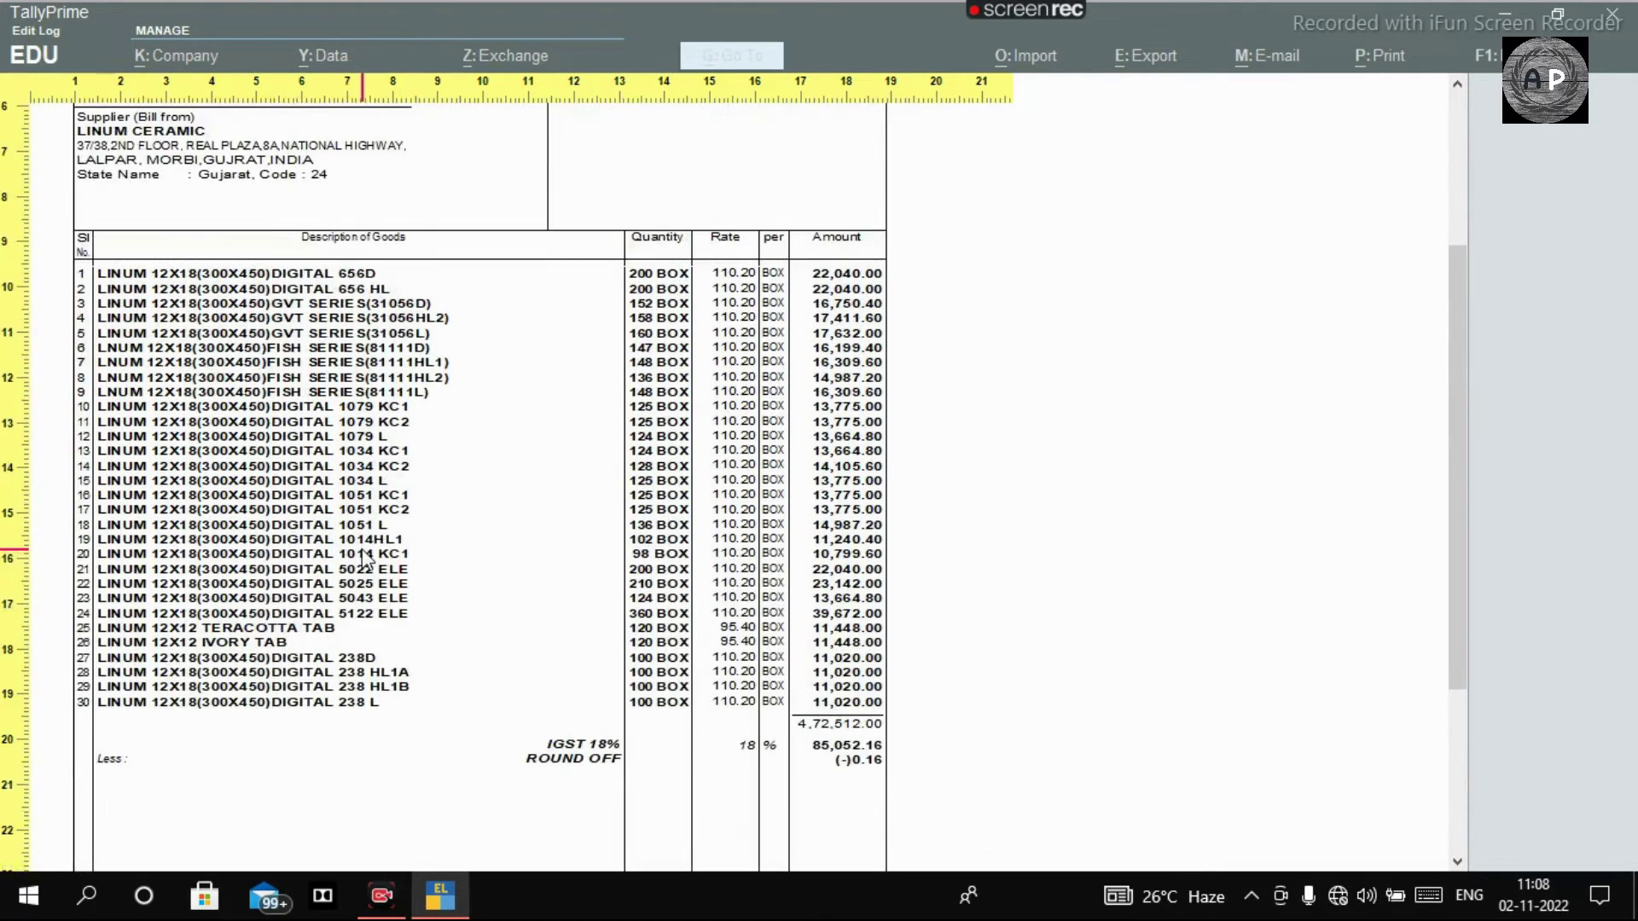
scroll(368, 559, up, 1)
scroll(369, 559, down, 4)
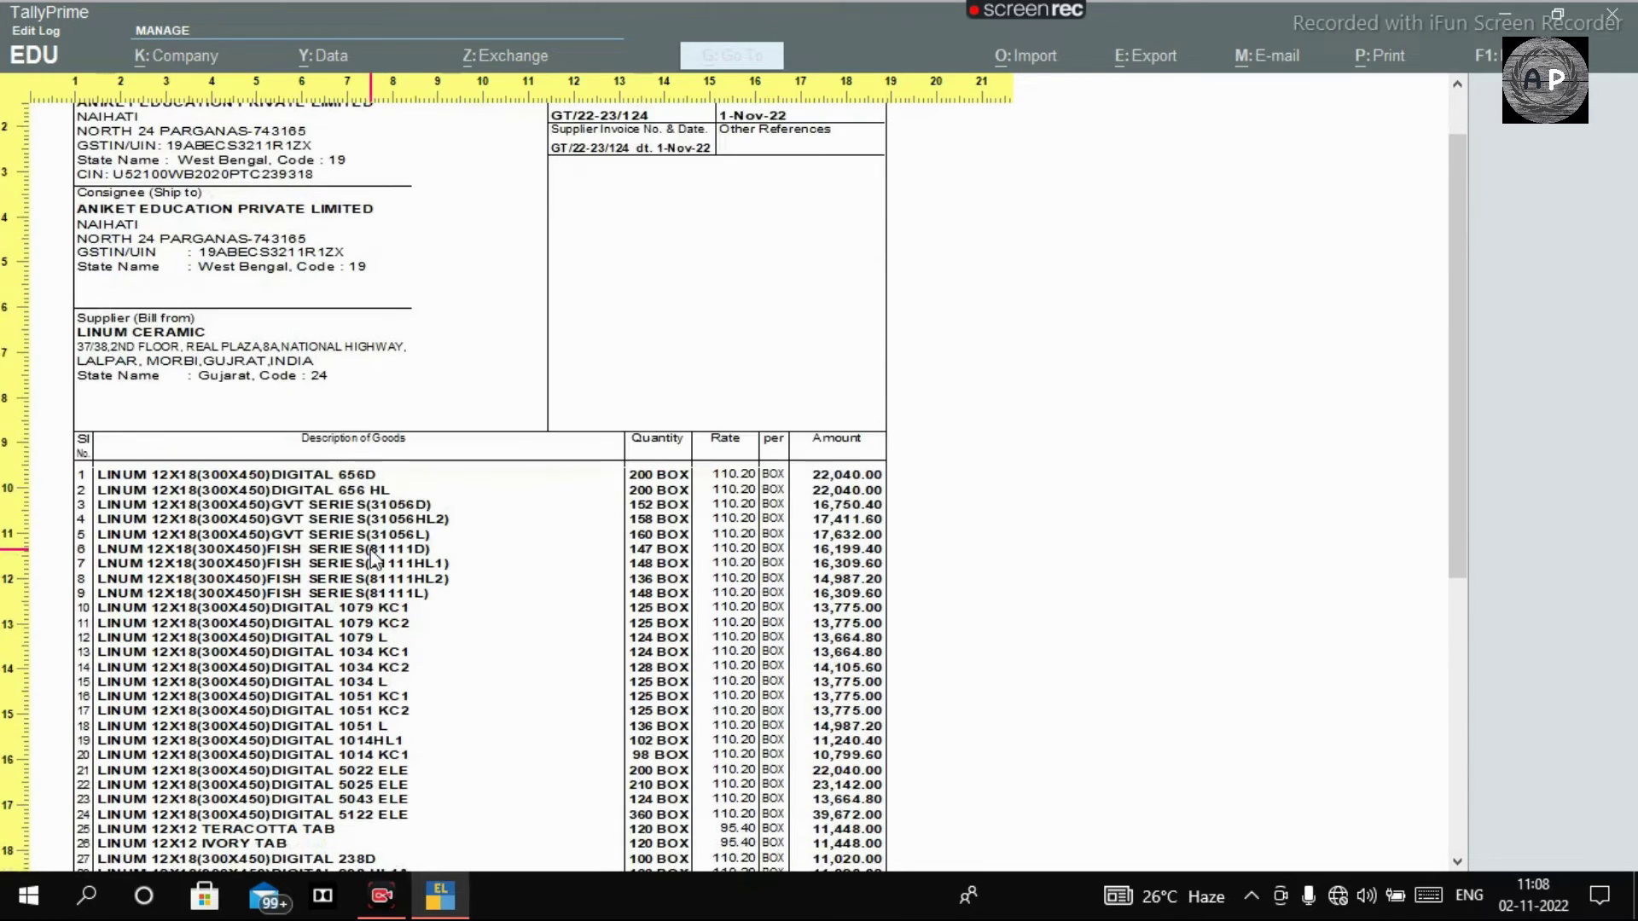
scroll(371, 559, down, 1)
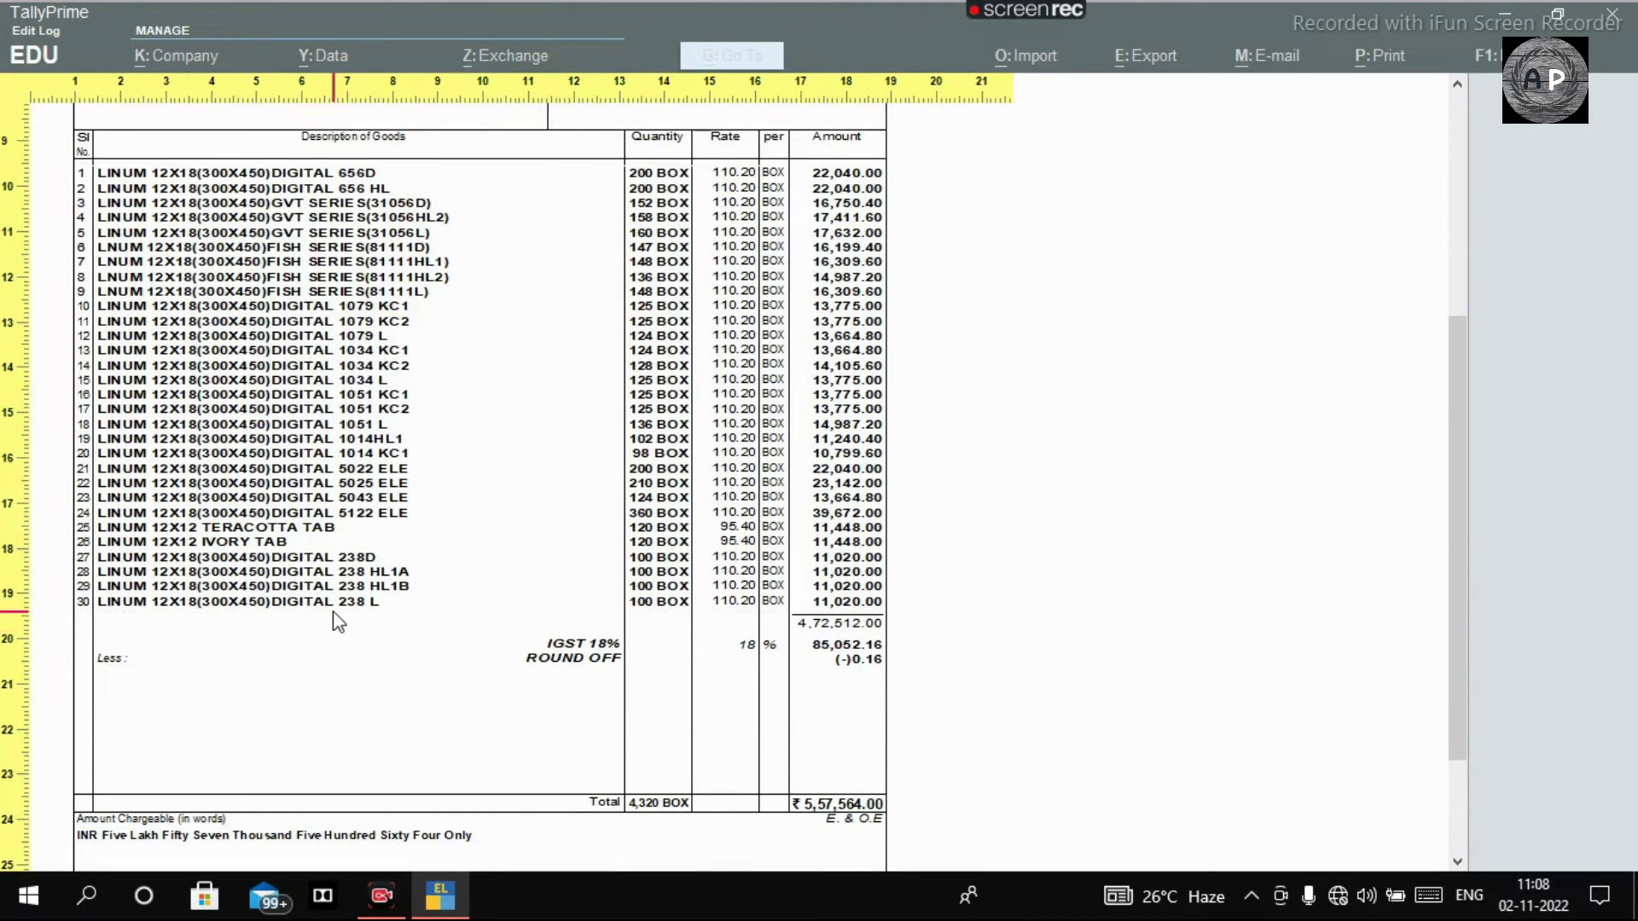
scroll(339, 622, up, 2)
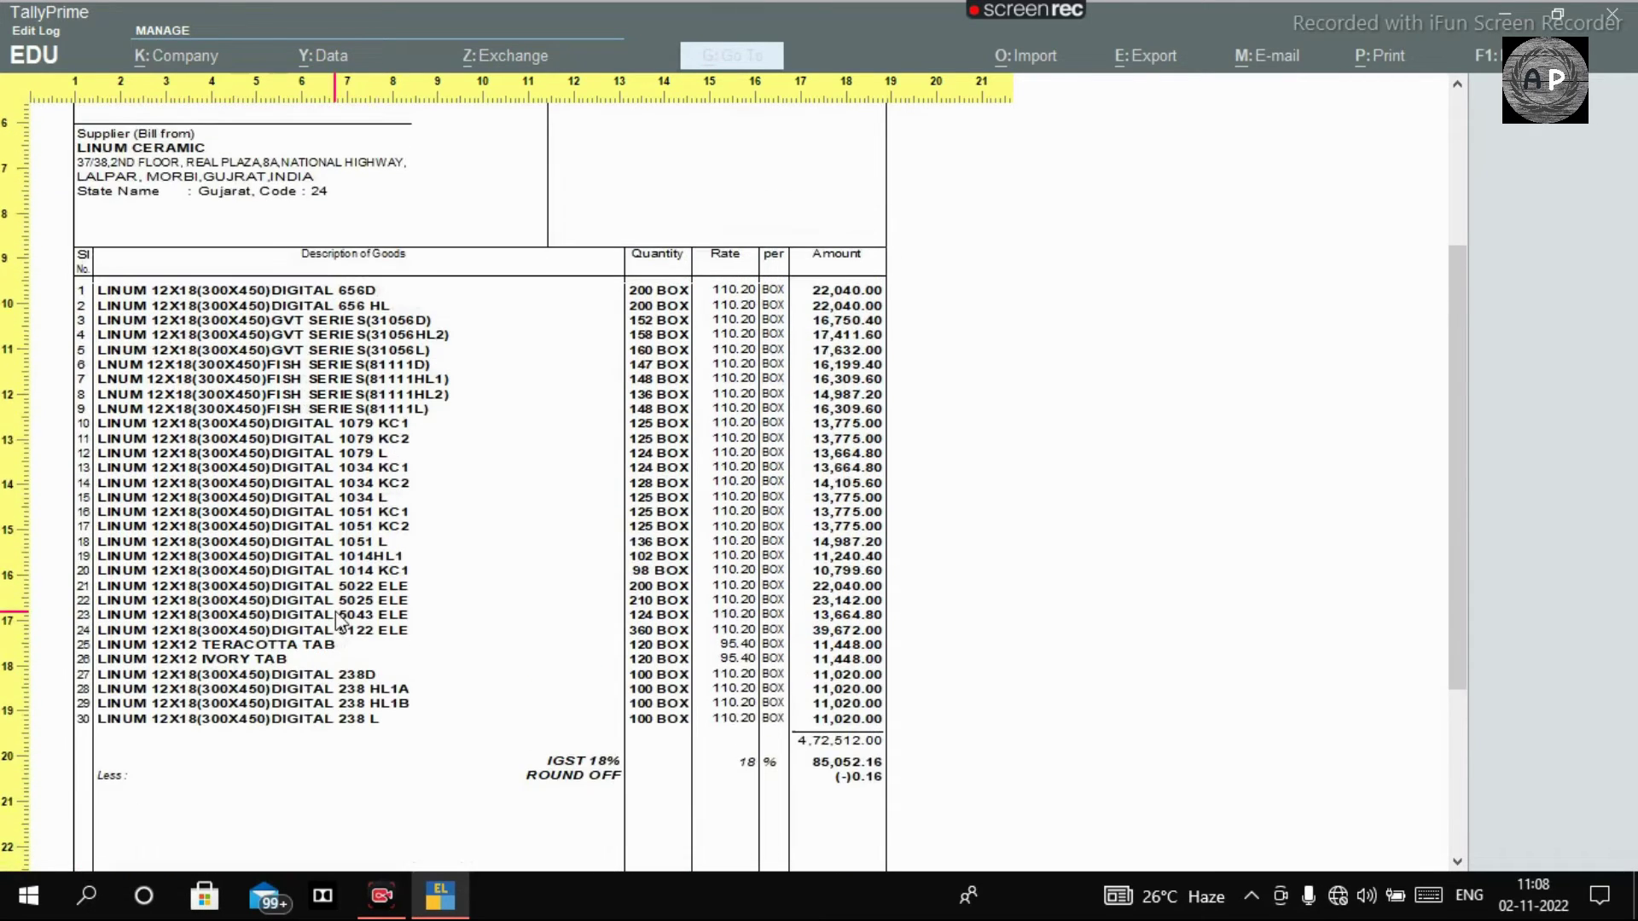
scroll(345, 621, up, 2)
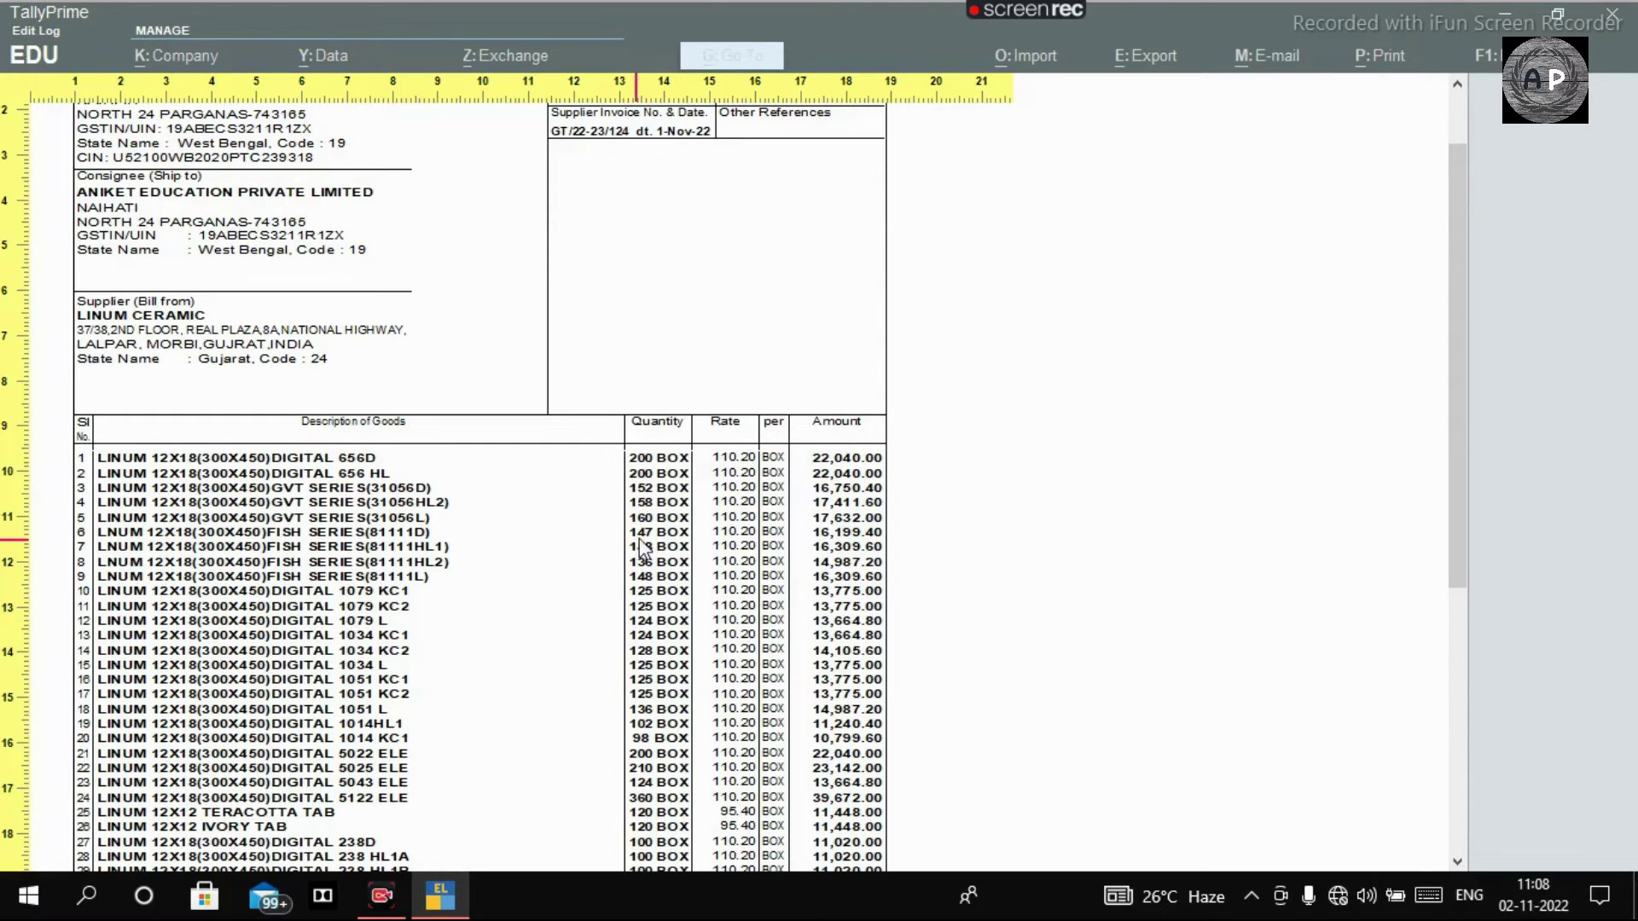
scroll(643, 546, up, 1)
scroll(642, 545, down, 4)
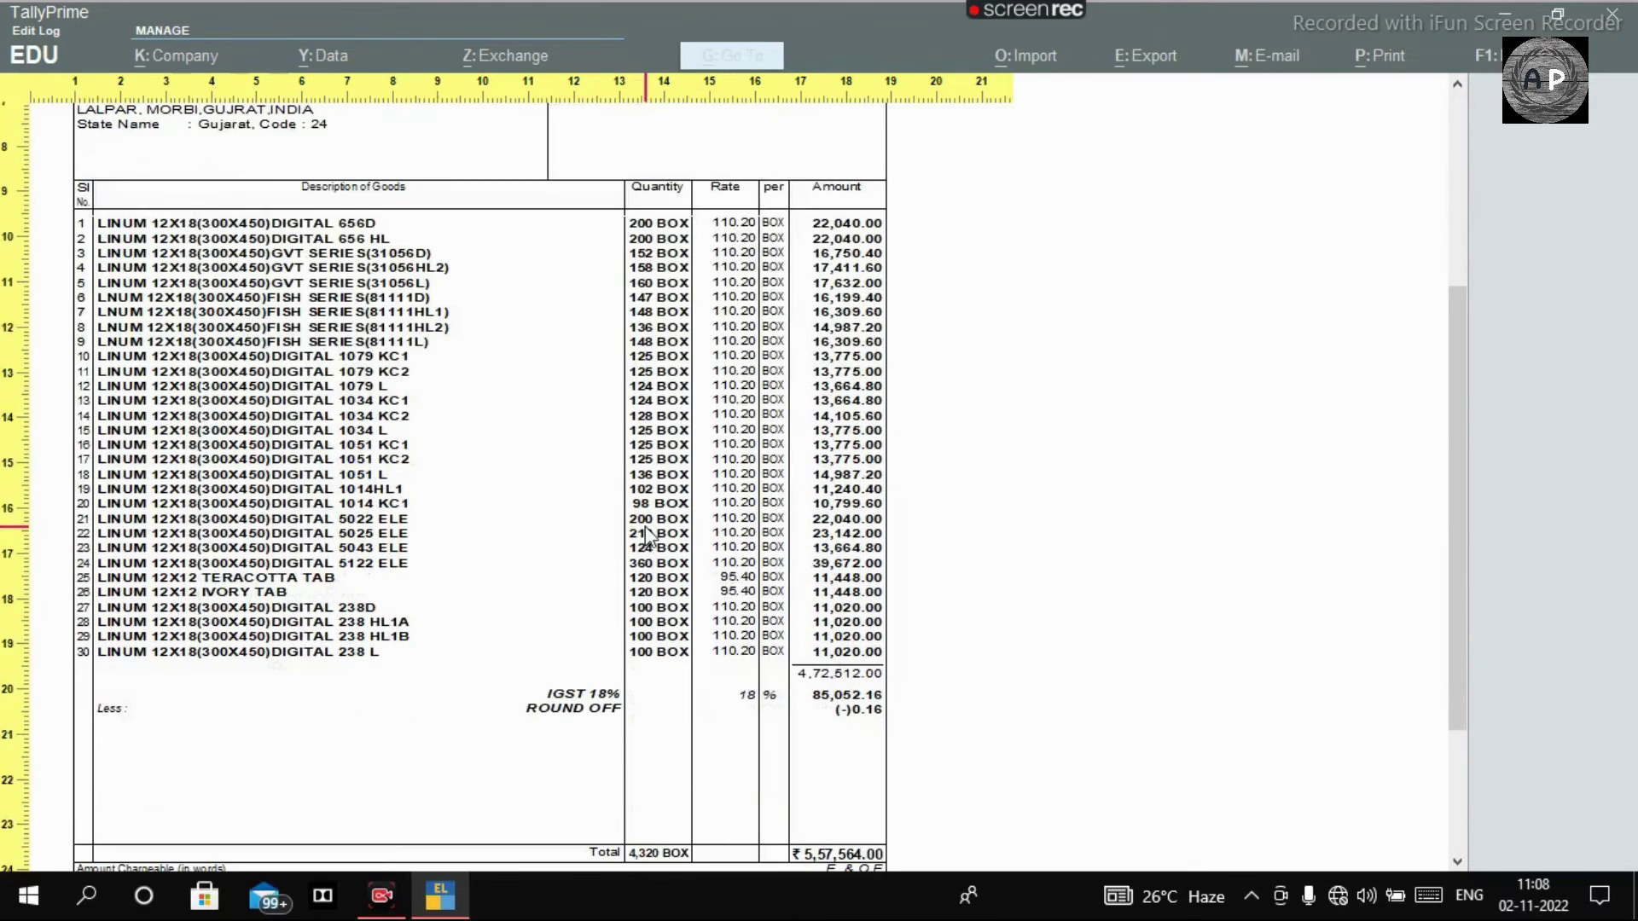
scroll(646, 534, down, 2)
scroll(646, 533, up, 1)
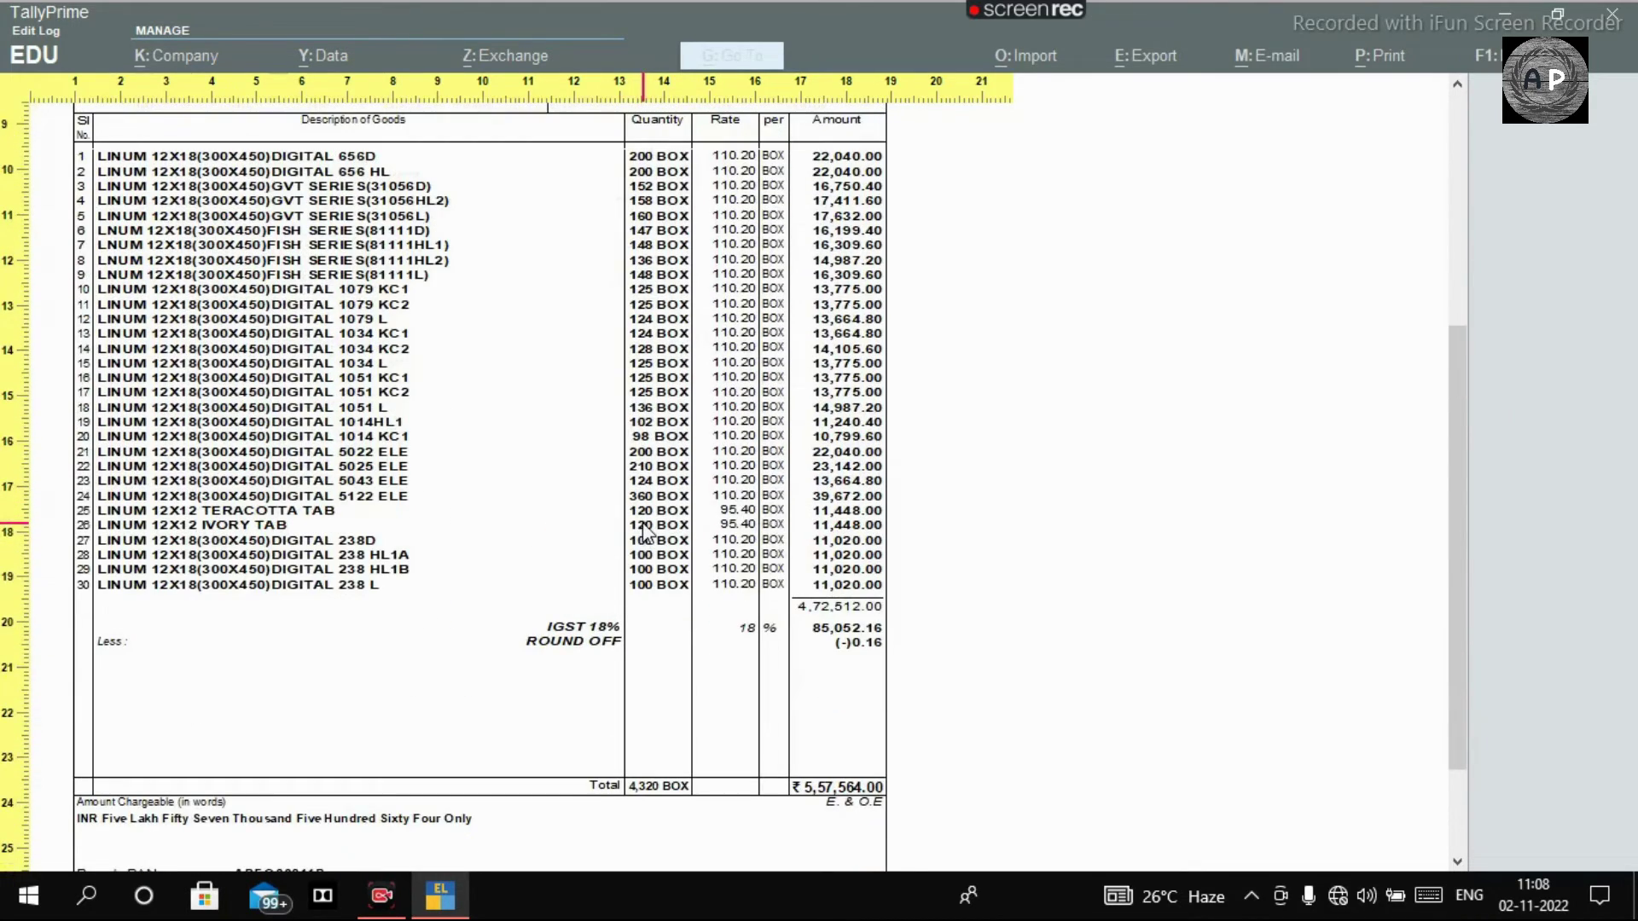
Step: Close the invoice preview and back out of the purchase voucher to the Gateway of Tally without quitting
key(Escape)
key(Escape)
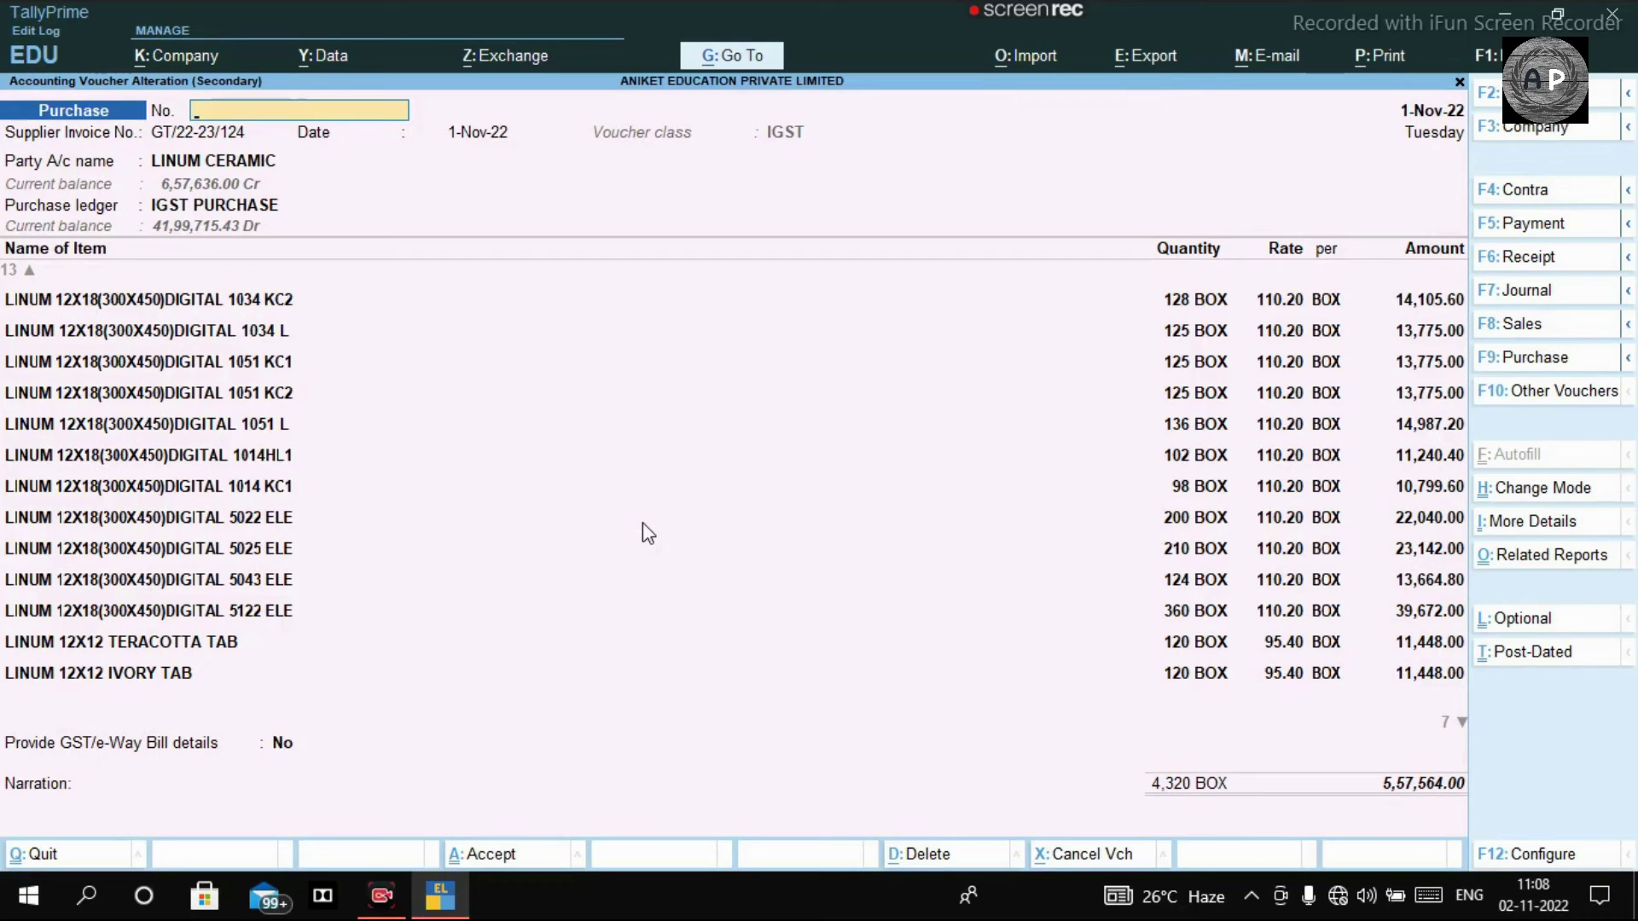
key(Escape)
key(Escape)
key(Escape)
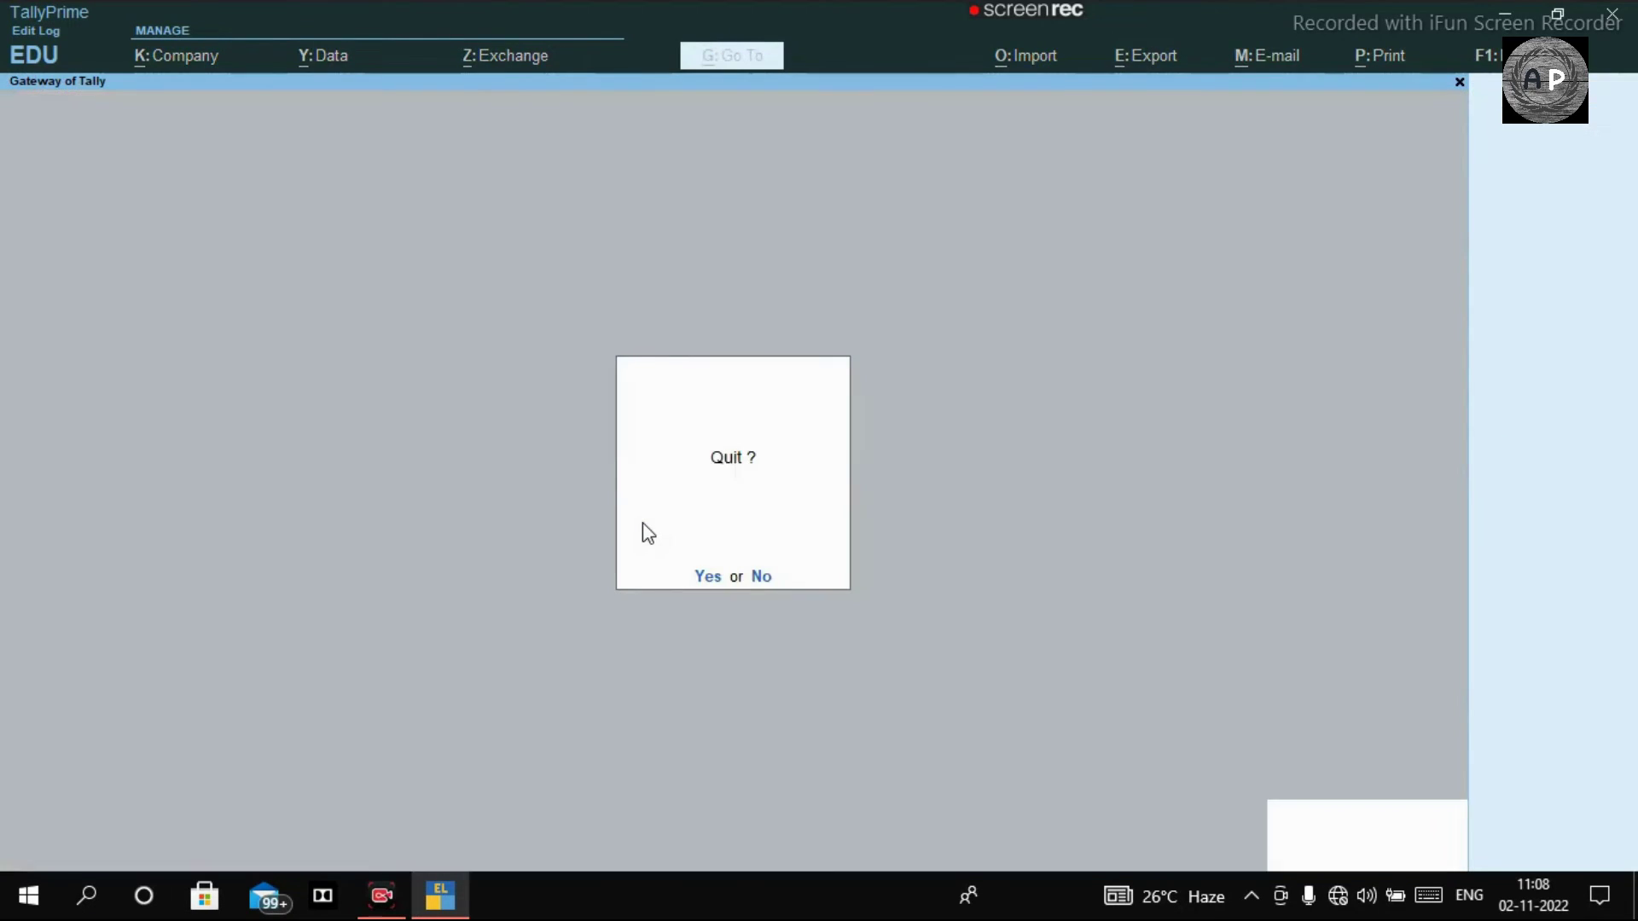
key(Escape)
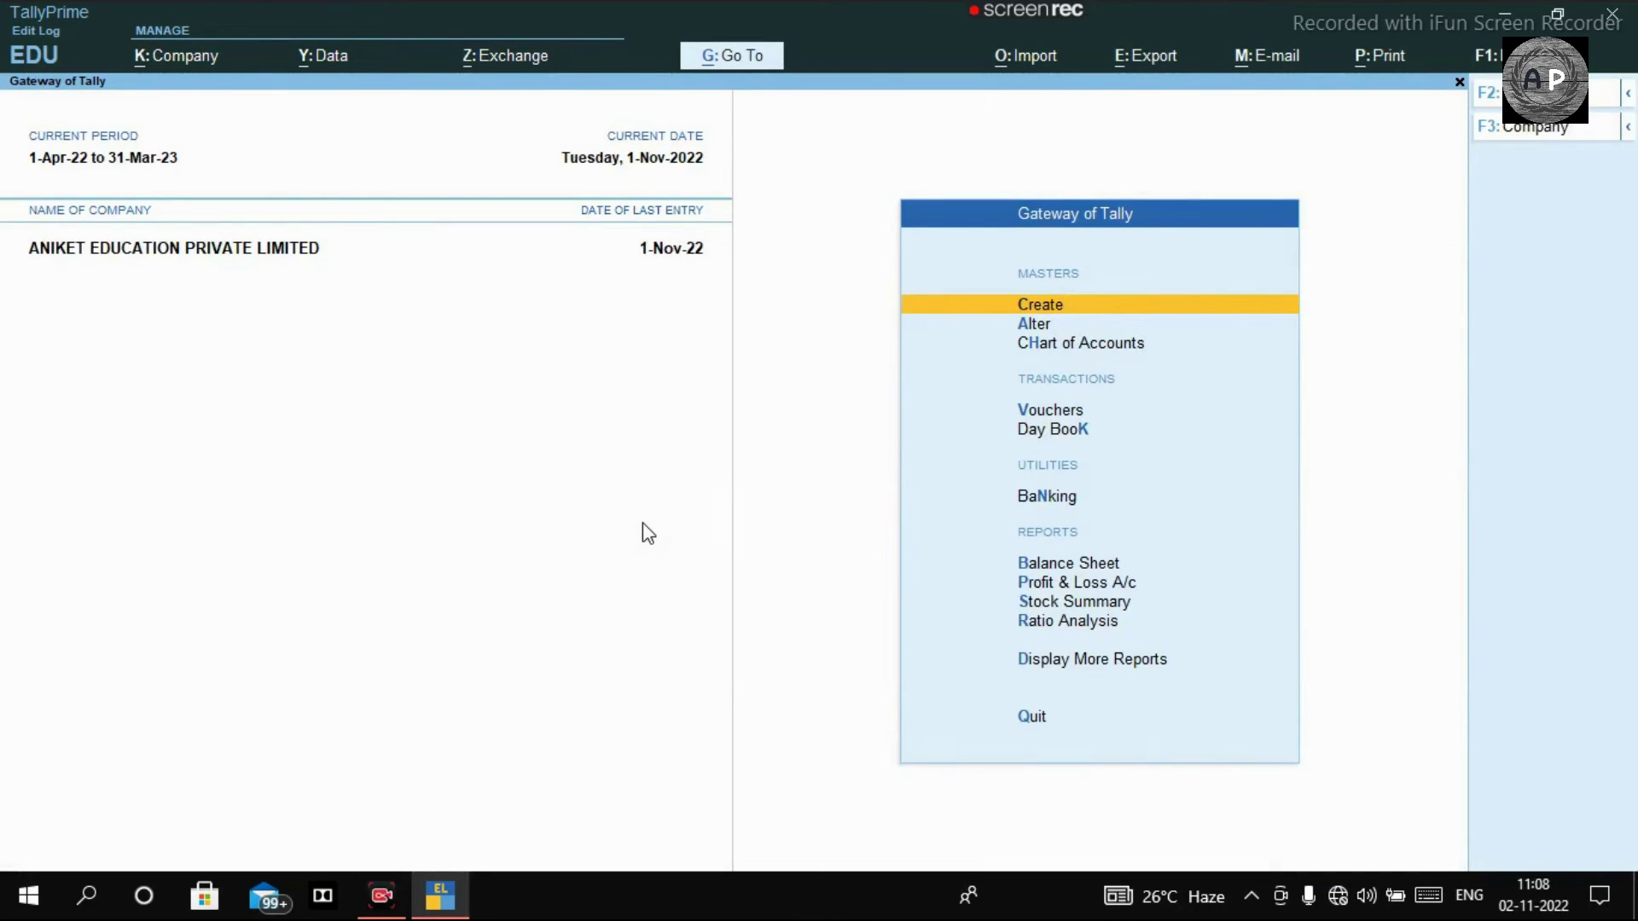